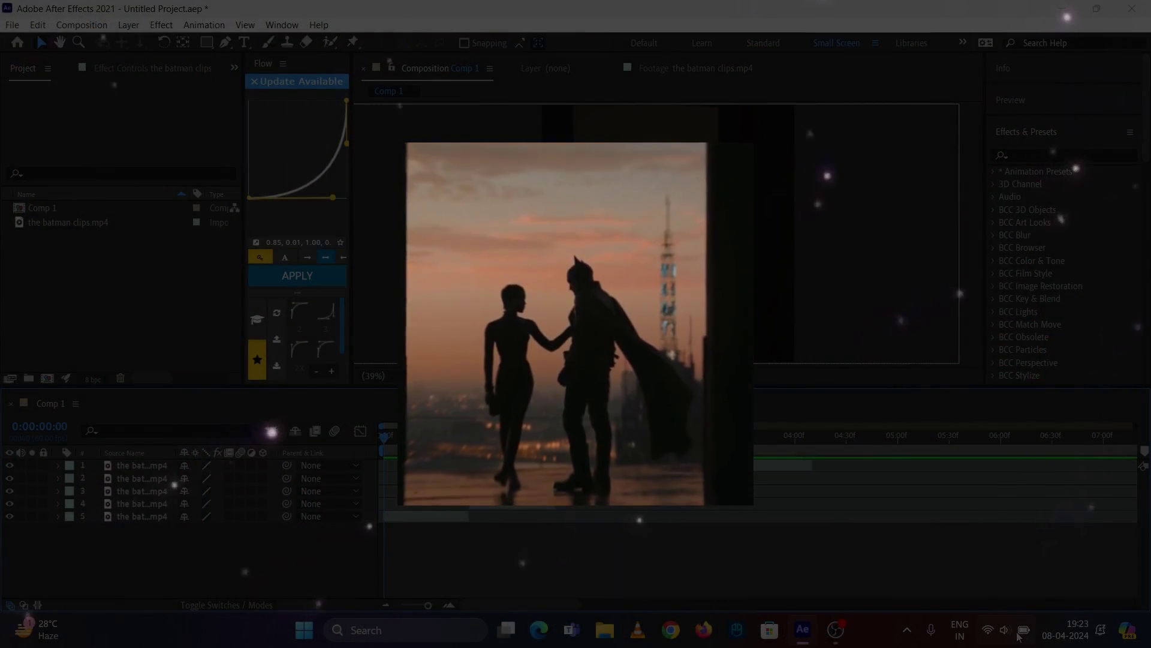
- Raise the display brightness slightly in the system's quick settings
click(1004, 629)
click(979, 491)
drag(980, 490, 993, 491)
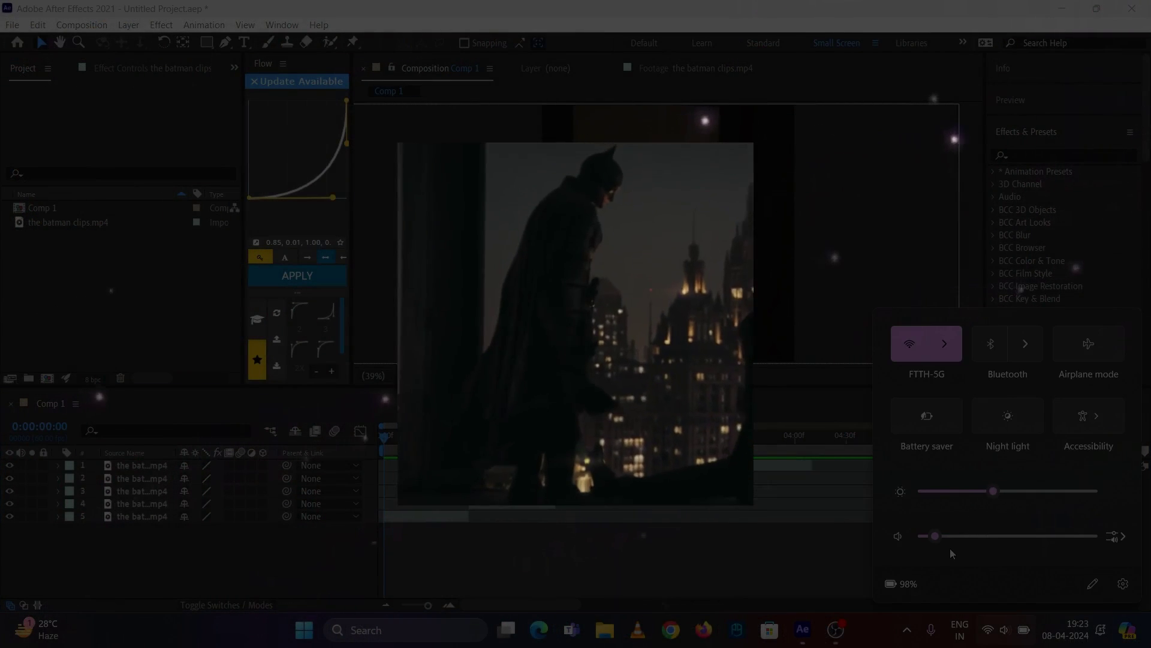
click(1011, 643)
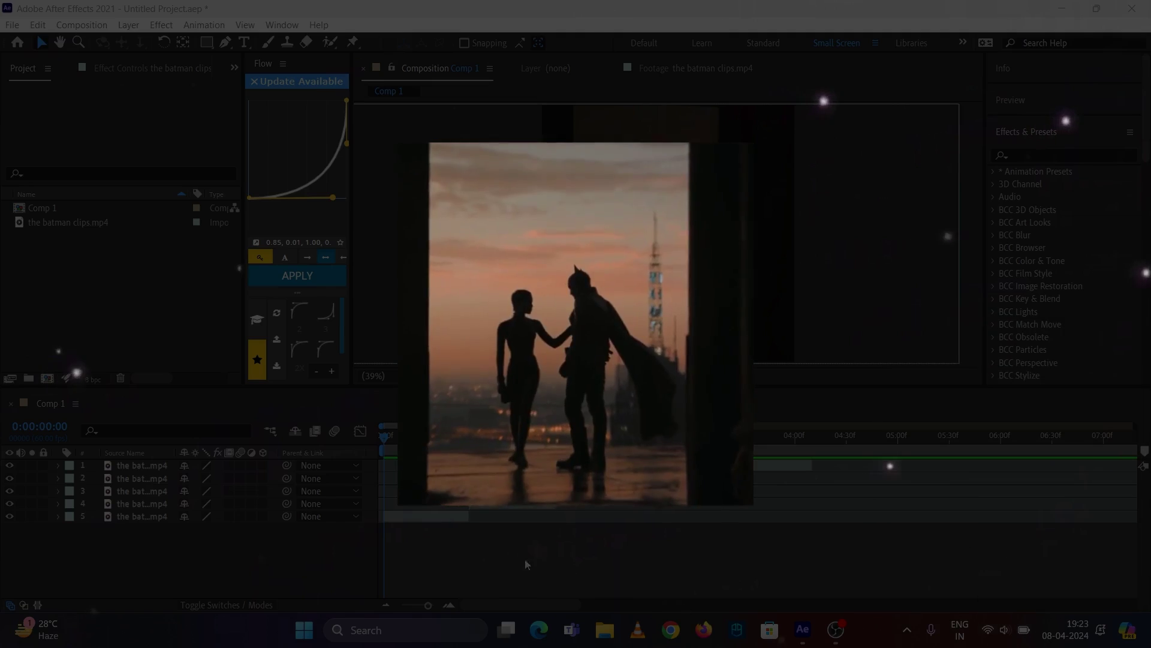
- Enable frame blending and motion blur for all five clip layers in Comp 1
click(450, 605)
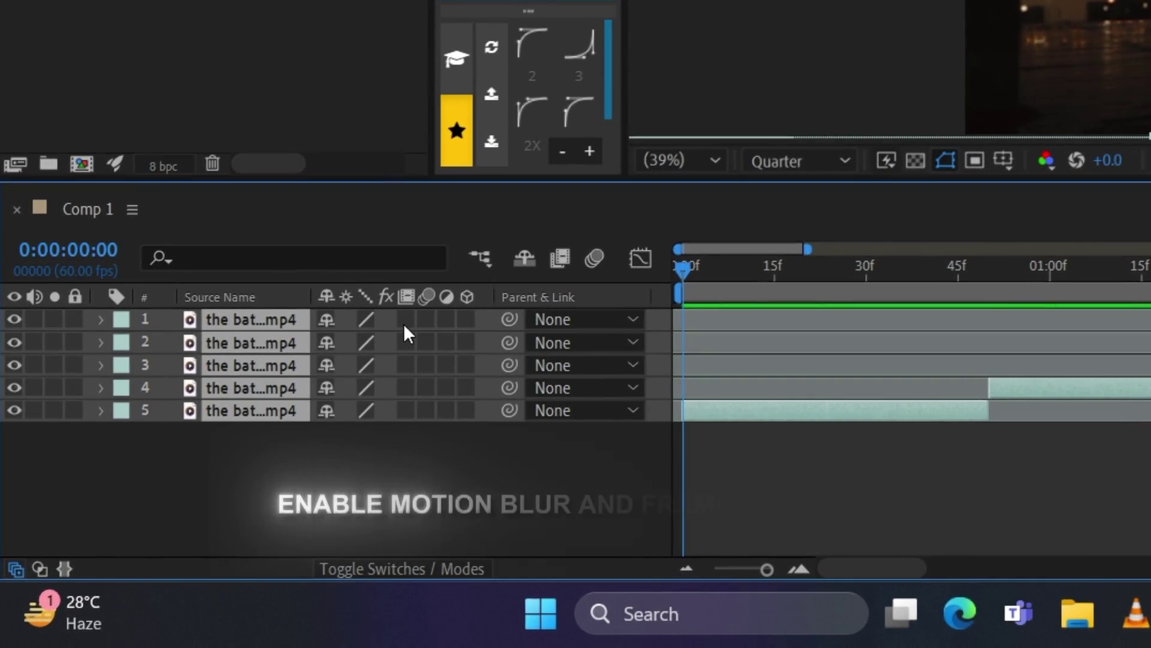
click(415, 324)
click(419, 324)
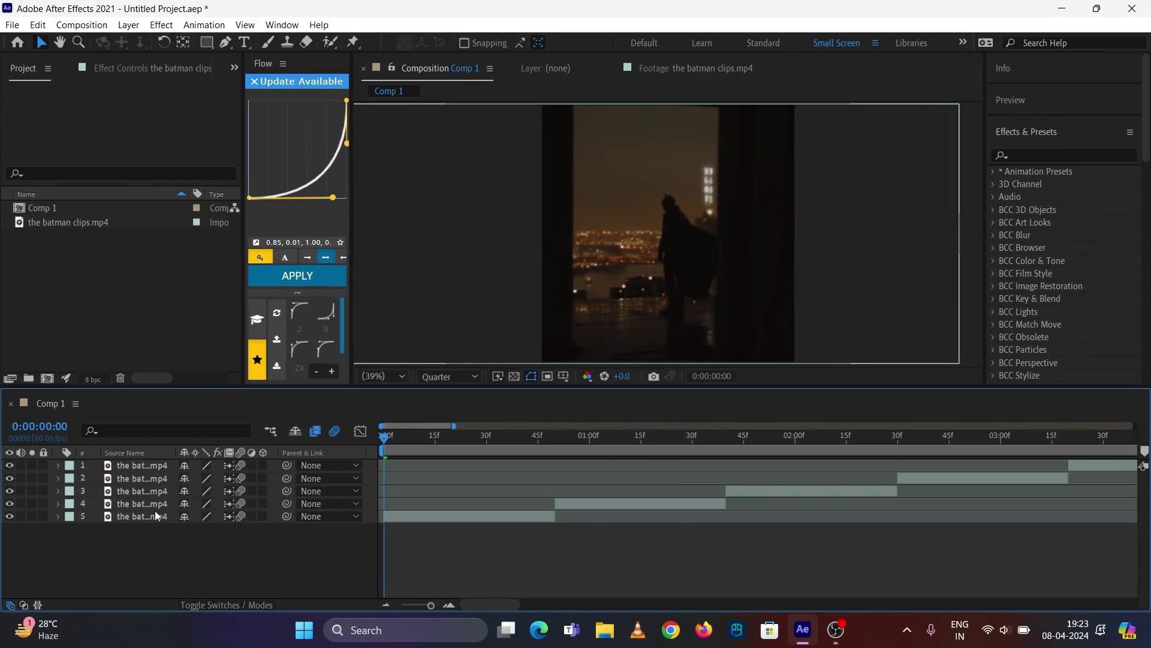
- Pre-compose the first clip, layer 5, into a composition named 1 with all attributes moved into it
click(195, 474)
right_click(194, 473)
click(228, 429)
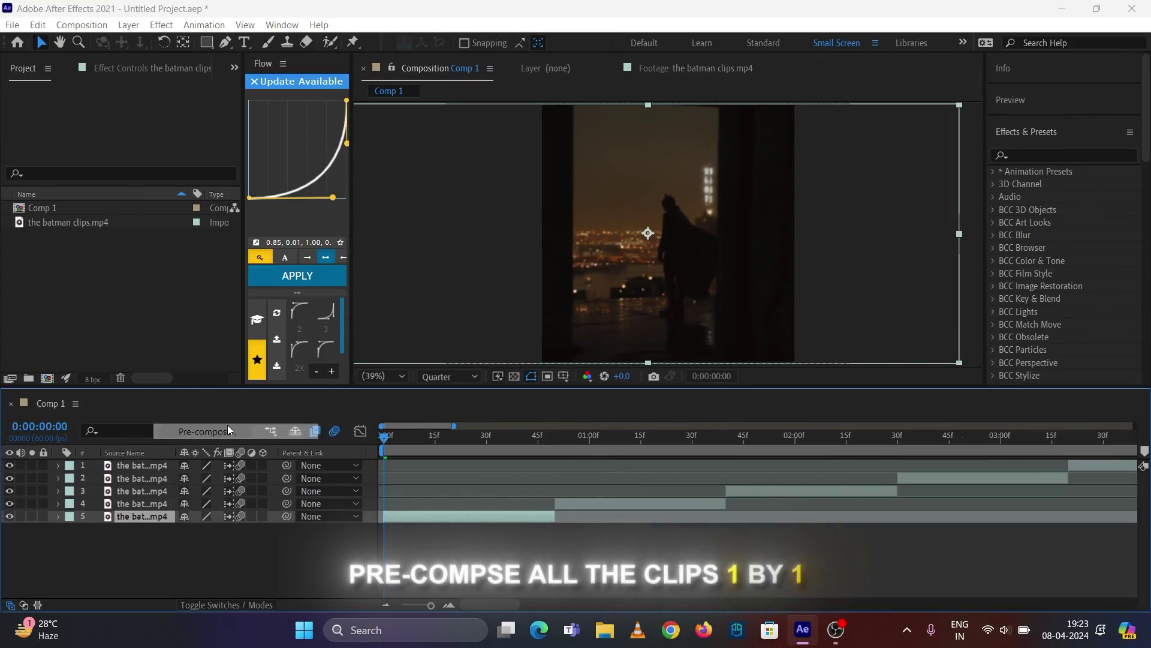
text(1)
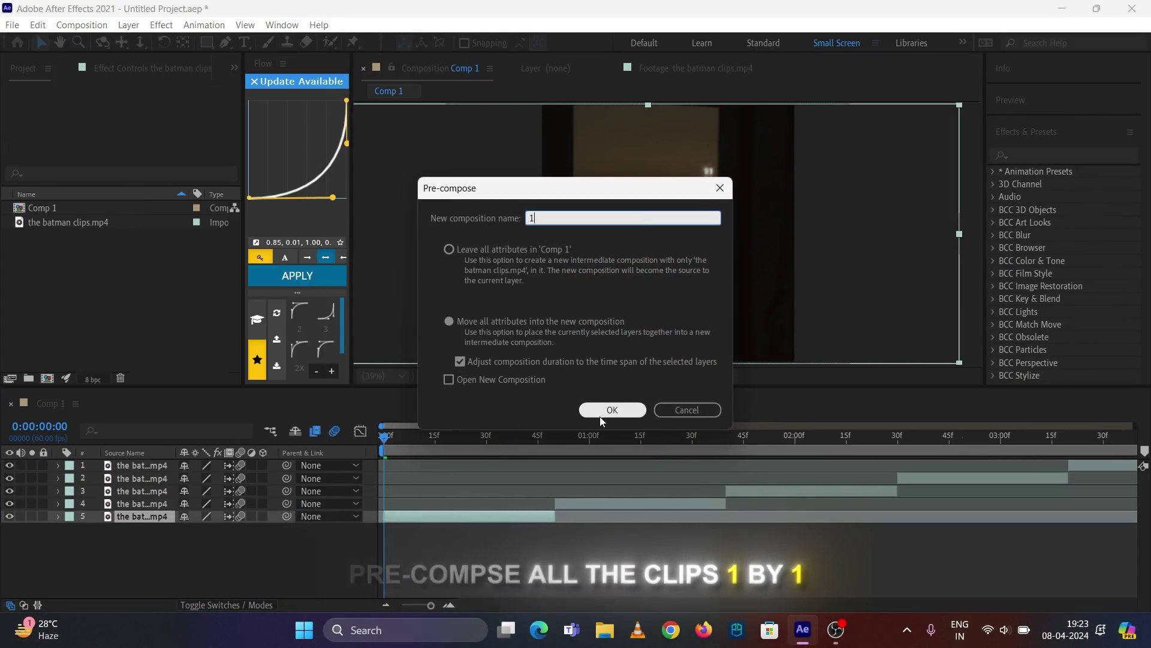
click(611, 410)
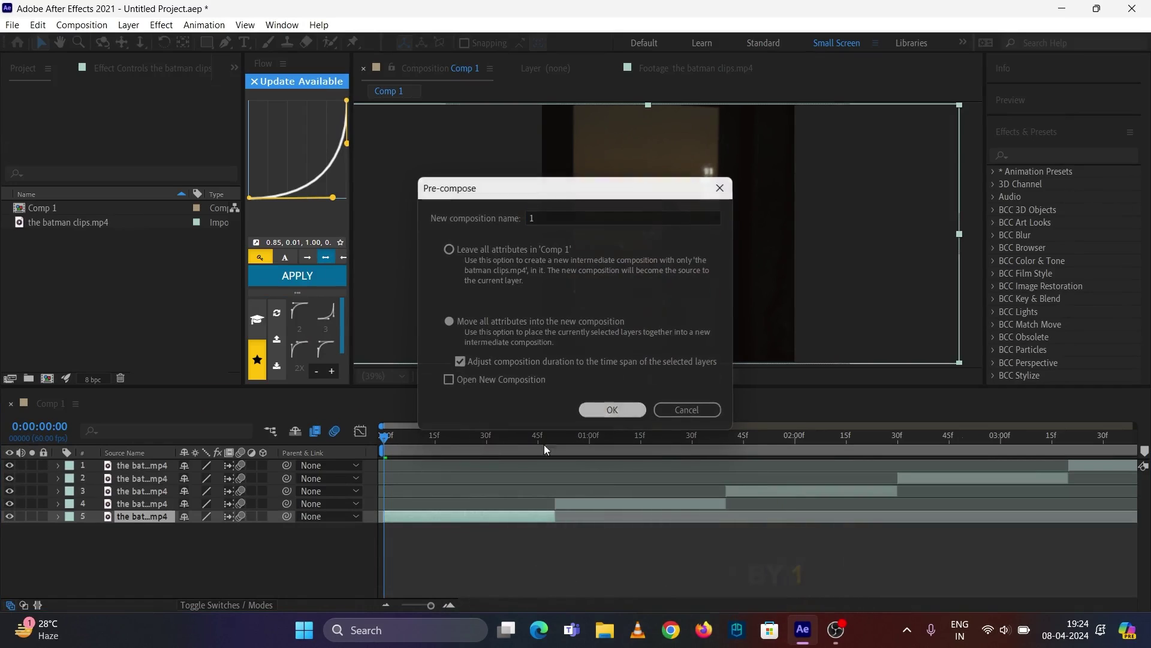
- Pre-compose the second clip, layer 4, into a composition named 2 with all attributes moved into it
right_click(161, 503)
click(227, 422)
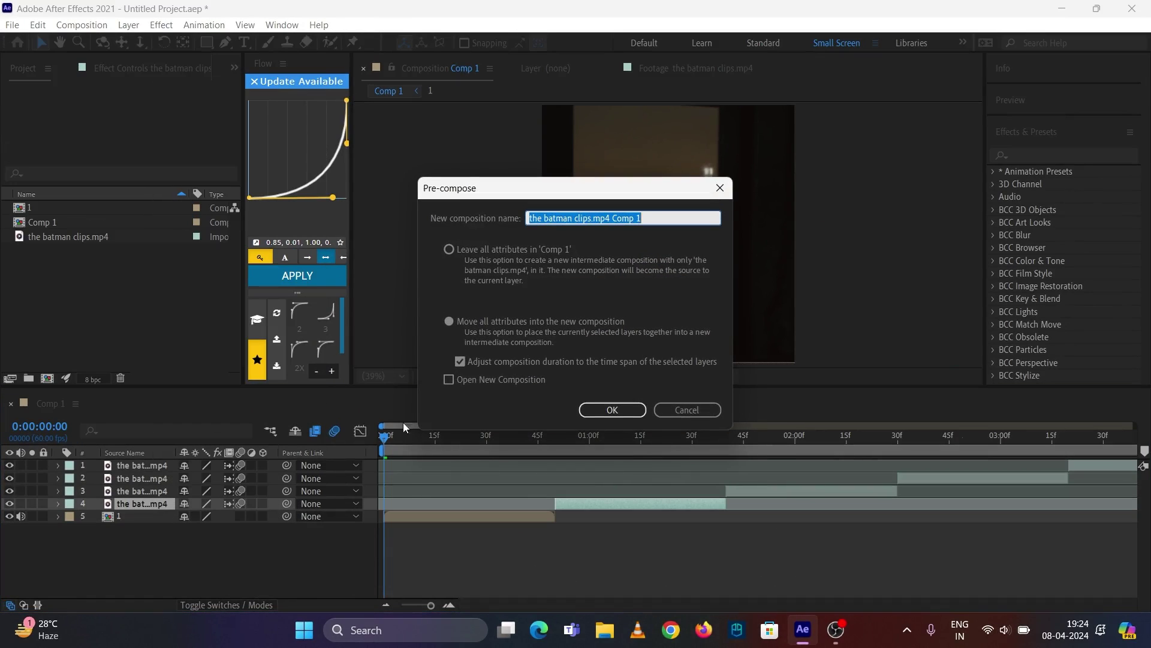
click(611, 410)
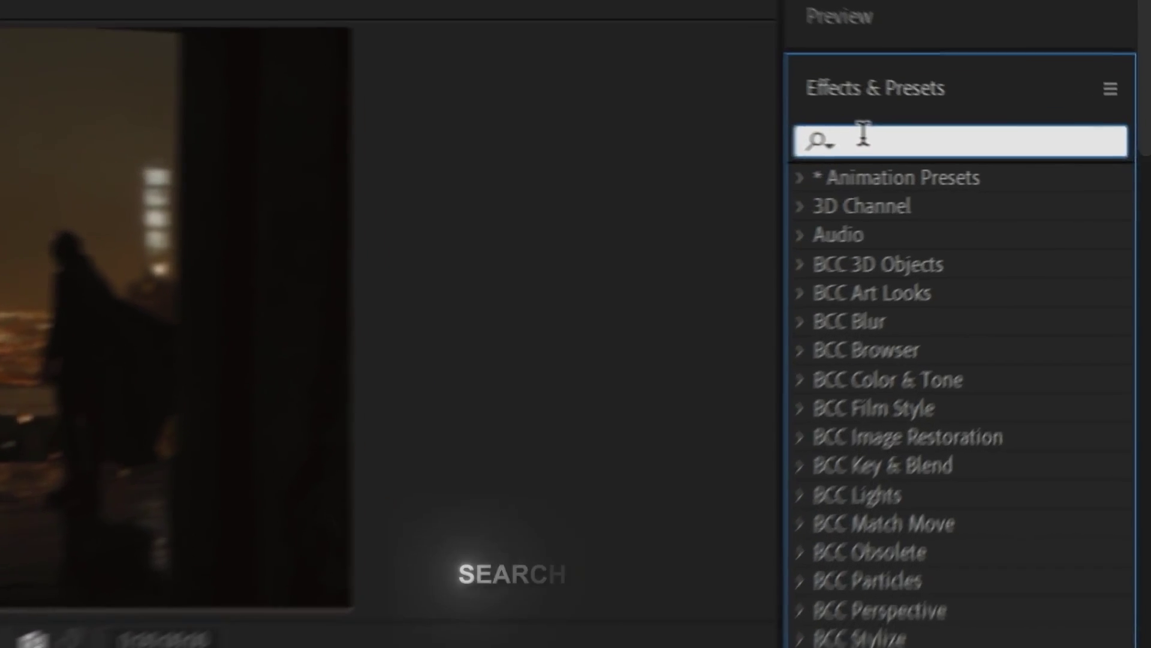
- Find the Twixtor effect and apply it to the pre-composed clip 1
text(Twixtor)
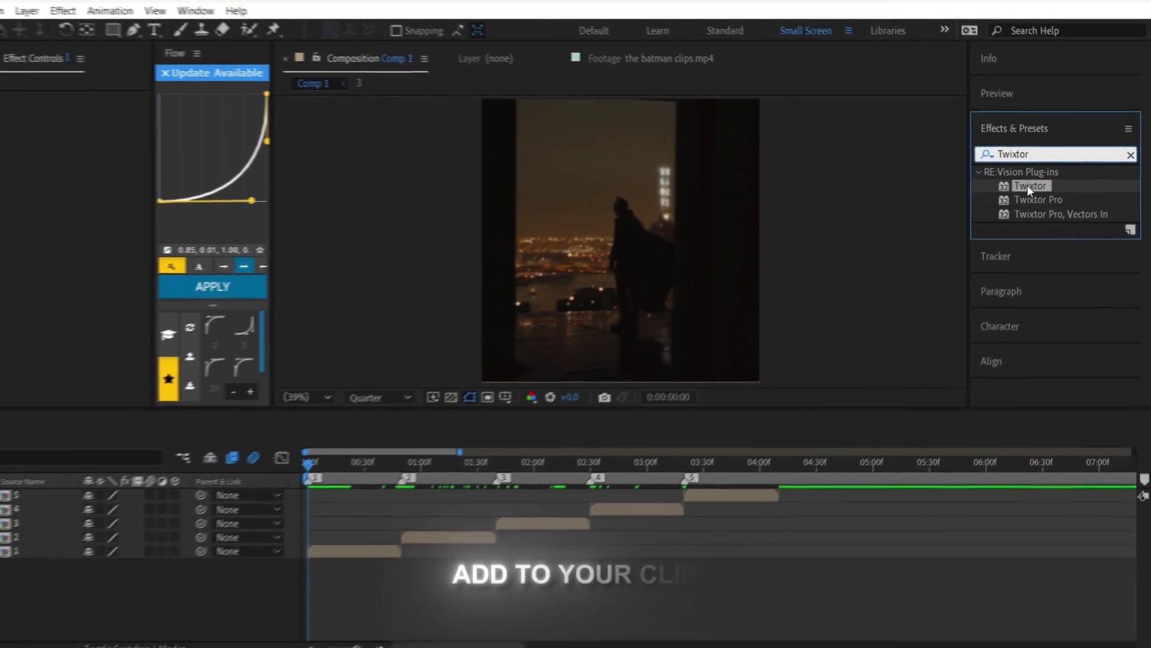
drag(1027, 184, 512, 503)
mouse_move(427, 506)
mouse_down()
mouse_move(416, 506)
mouse_move(423, 517)
mouse_up()
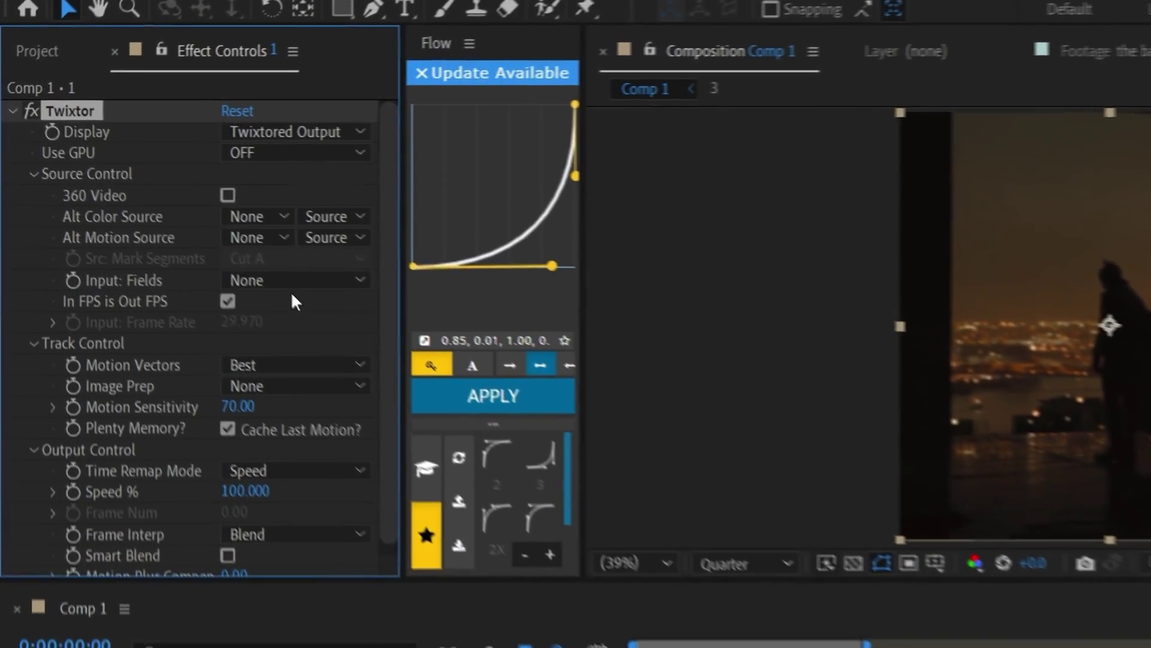
- Disable In FPS is Out FPS in Twixtor and set the input frame rate to the source footage's 30 fps
click(188, 264)
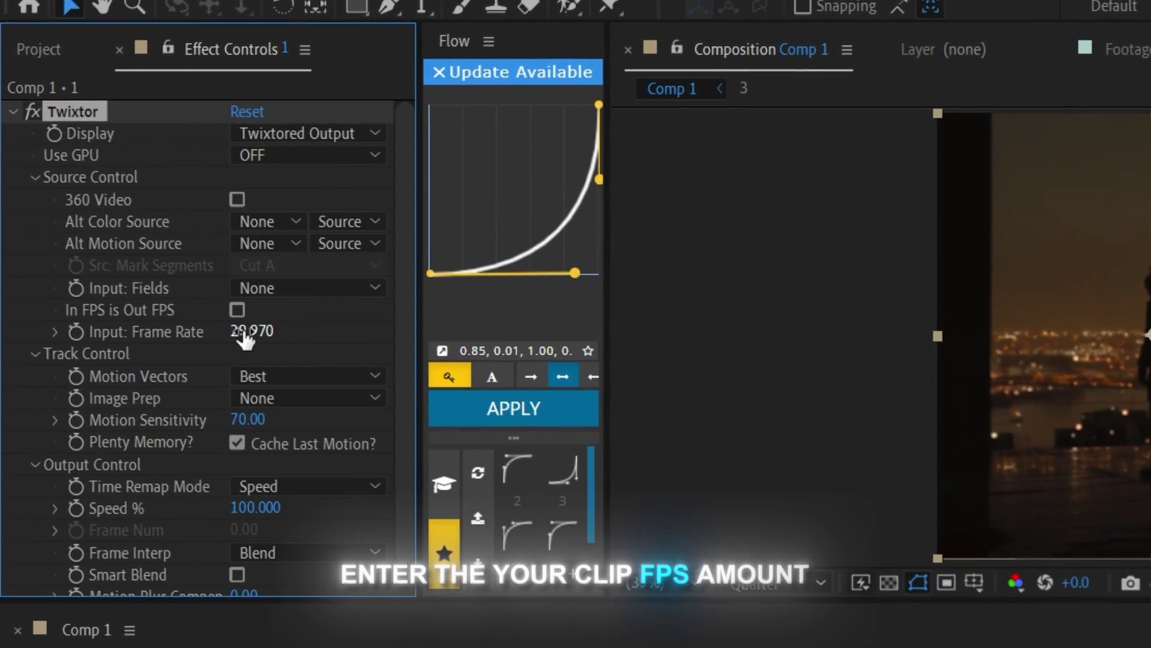
click(63, 48)
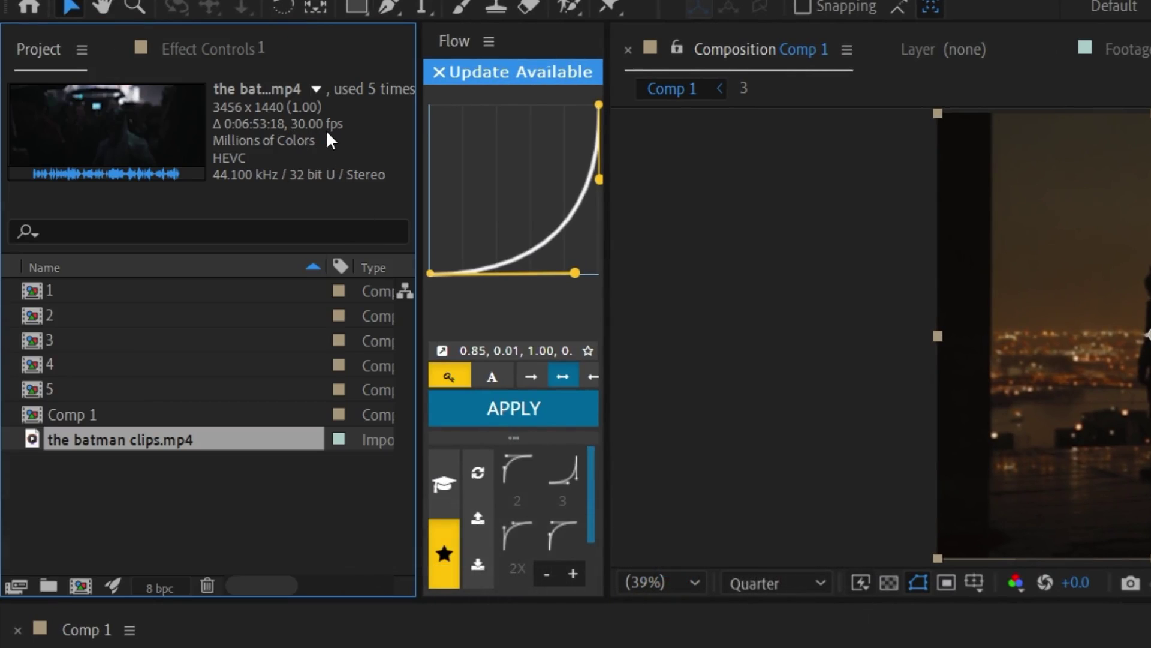
click(229, 56)
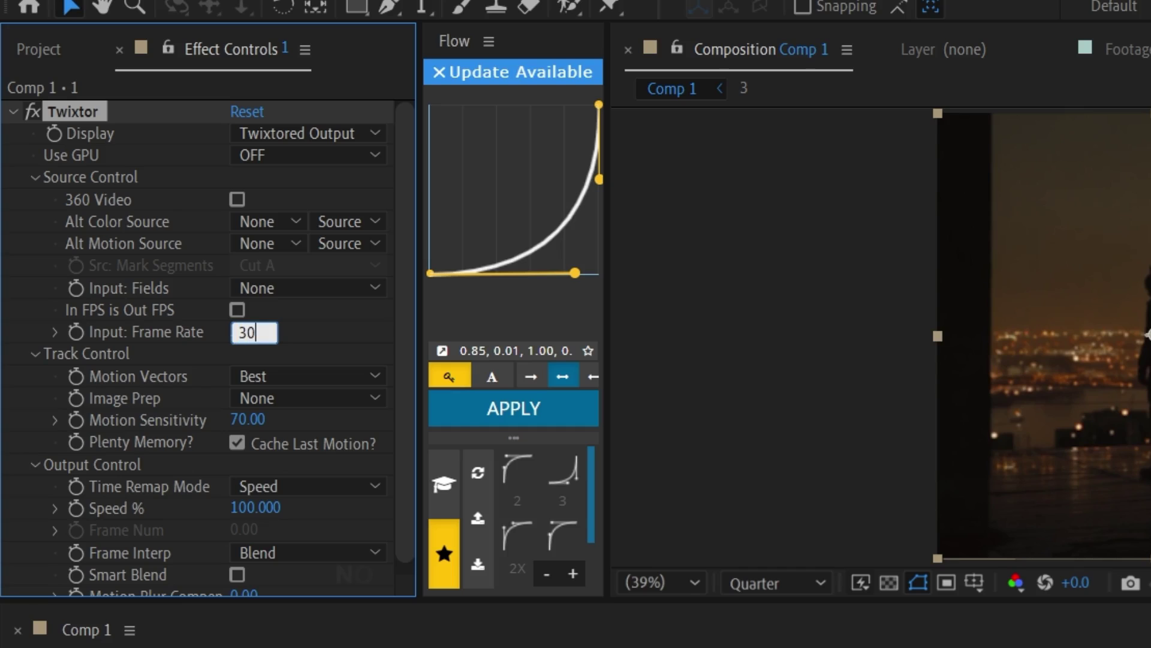
- Set Twixtor's Image Prep to Contrast/Edge Enhance, Motion Sensitivity to 100 and Frame Interp to Motion Weighted Blend
click(267, 397)
click(307, 448)
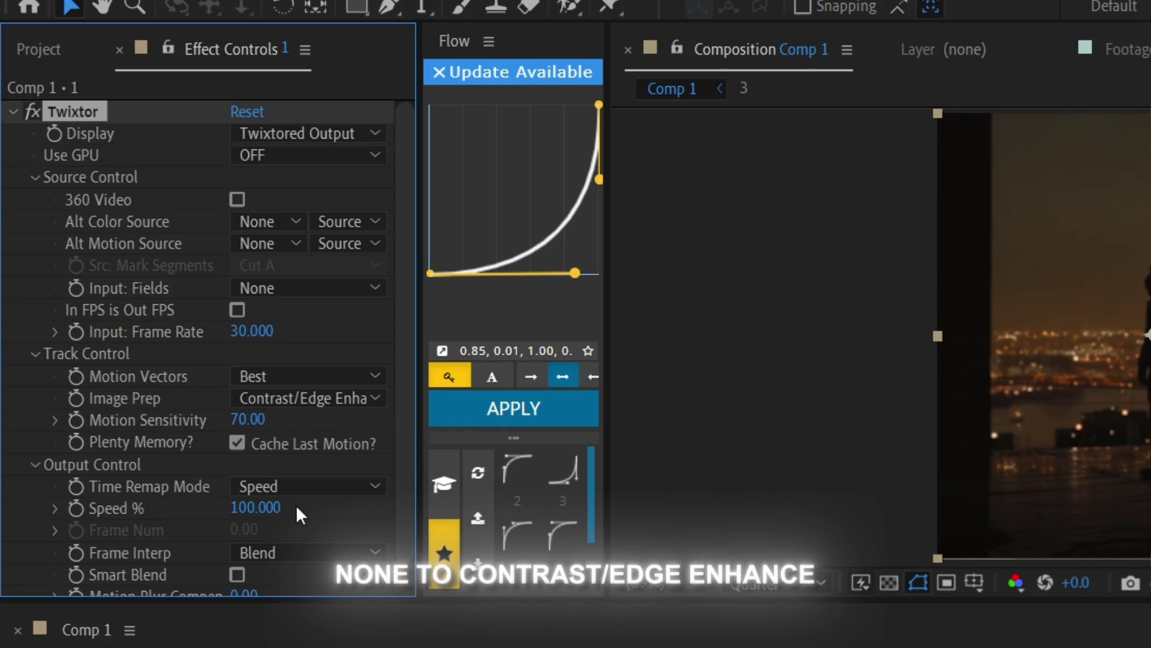
click(297, 551)
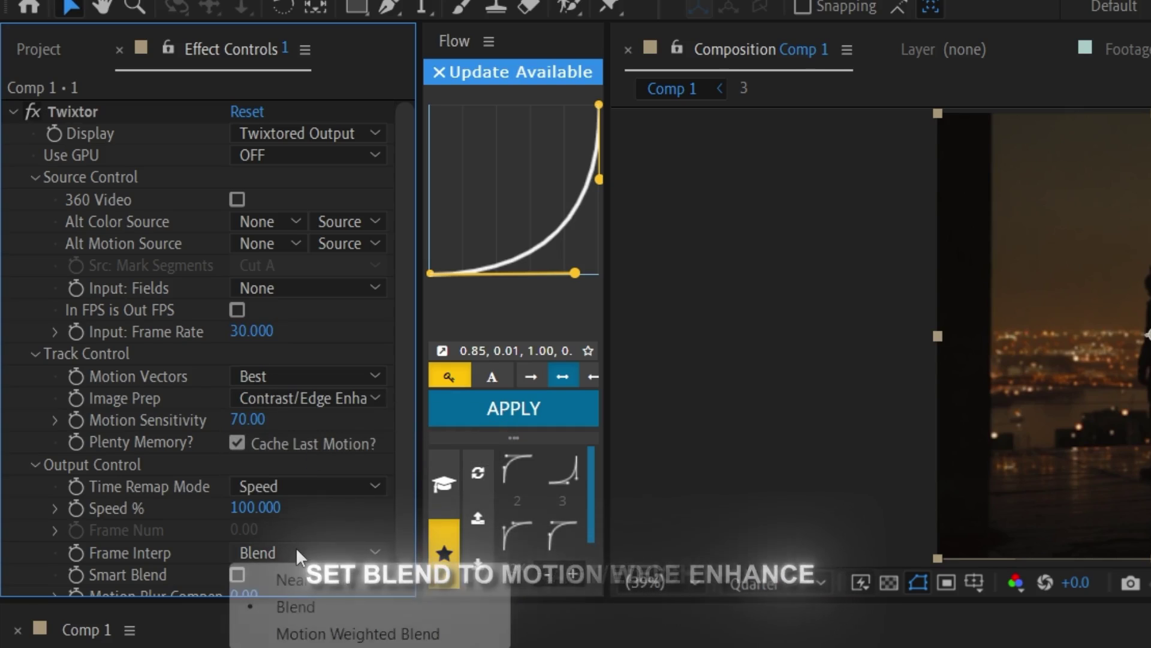
click(339, 633)
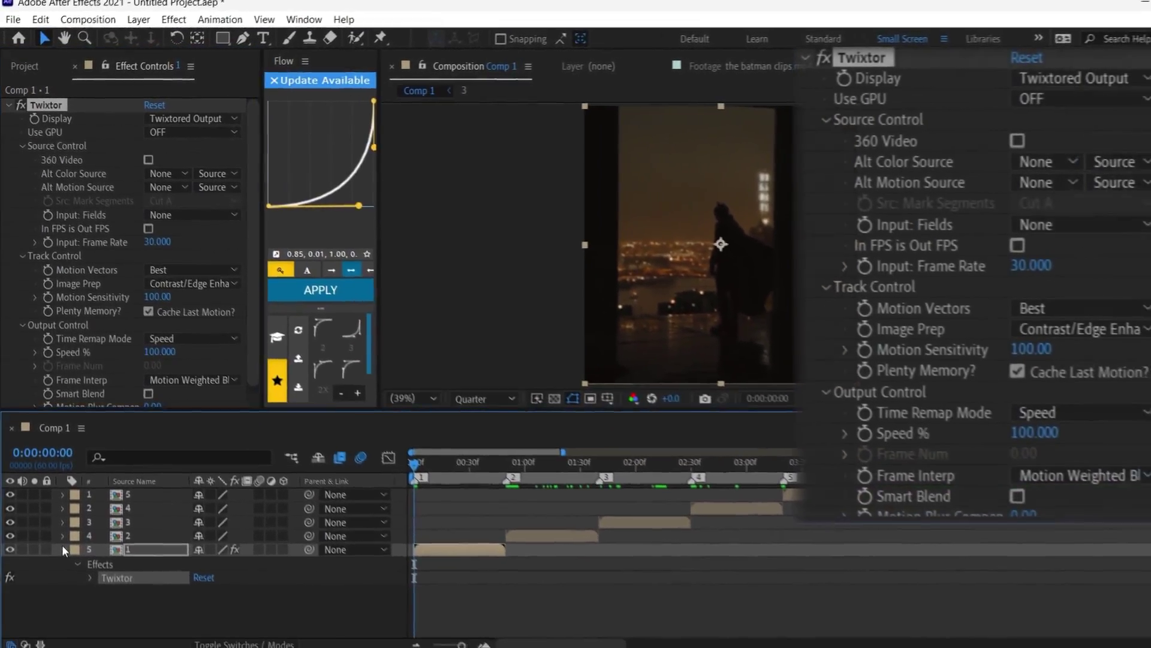
- Keyframe Twixtor's Speed % on clip 1 at 100 on frame 0 and 180 on frame 1
click(67, 574)
click(126, 615)
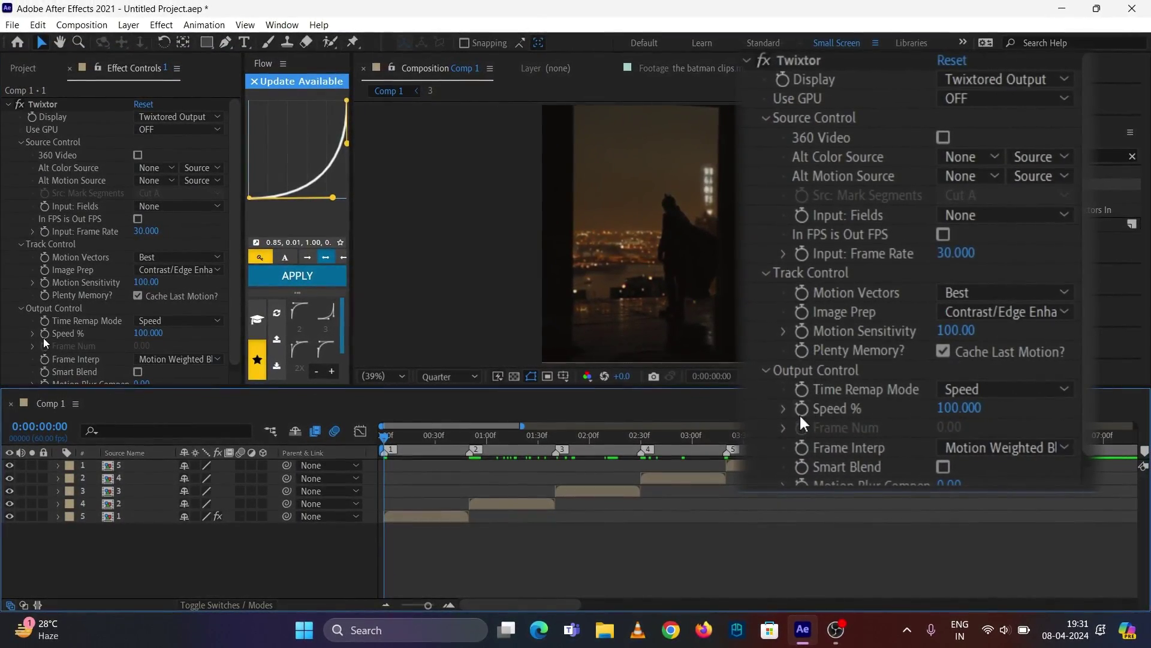
click(44, 337)
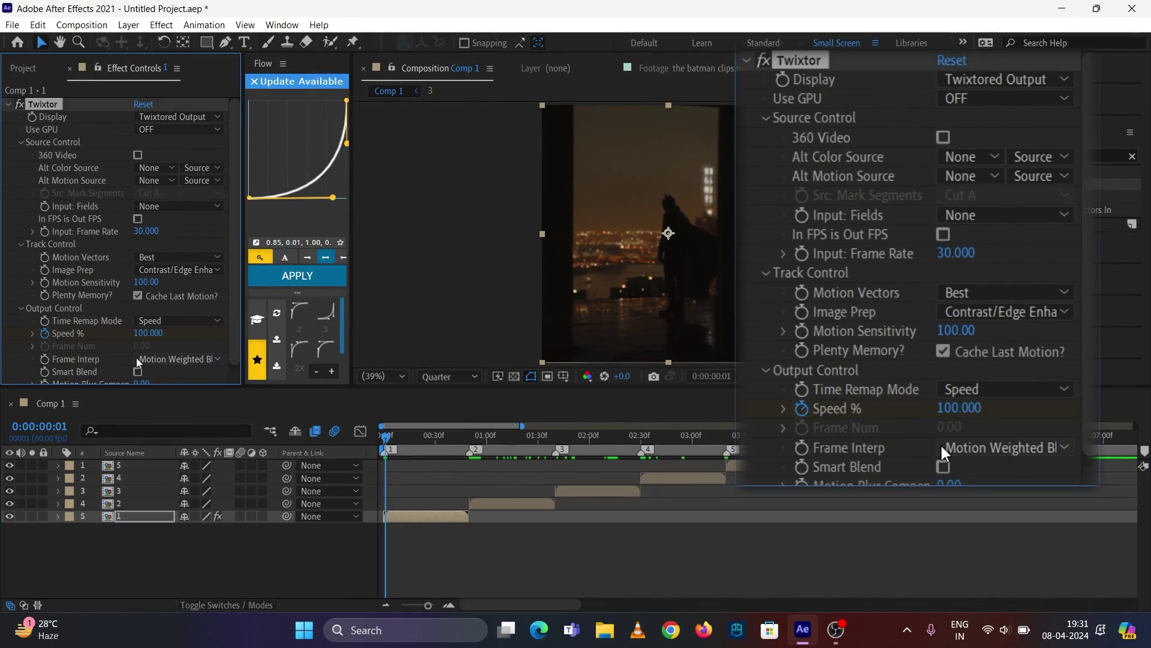
click(186, 338)
- Reveal clip 1's keyframes and add a Speed % keyframe of 40 at frame 25
click(451, 606)
key(u)
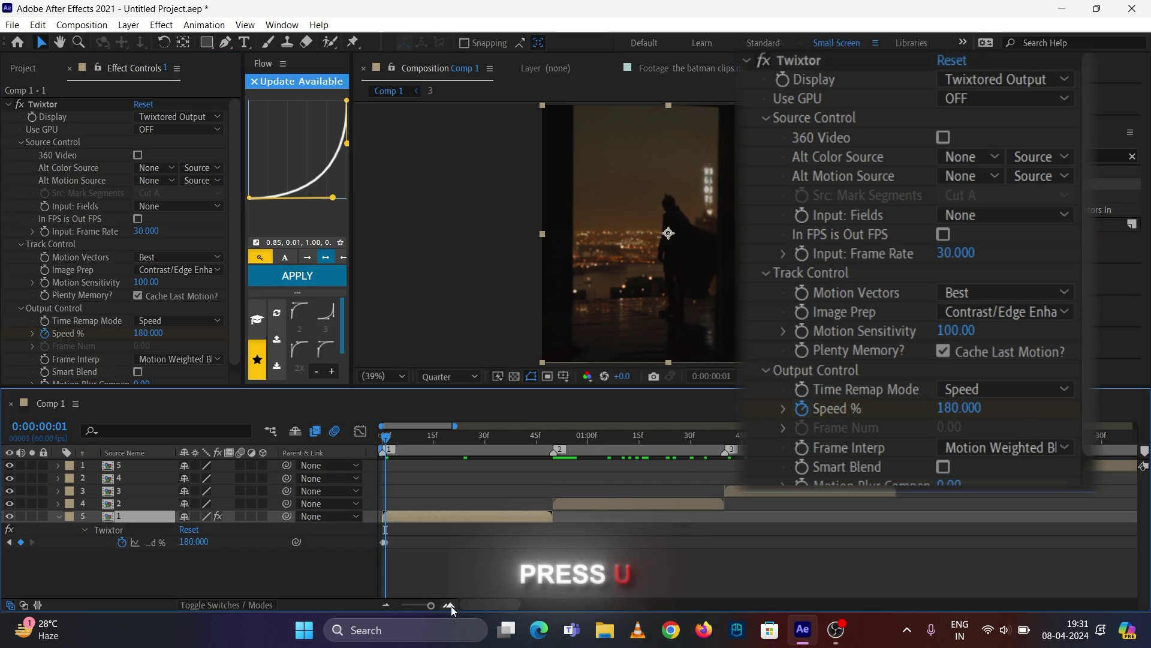
click(473, 449)
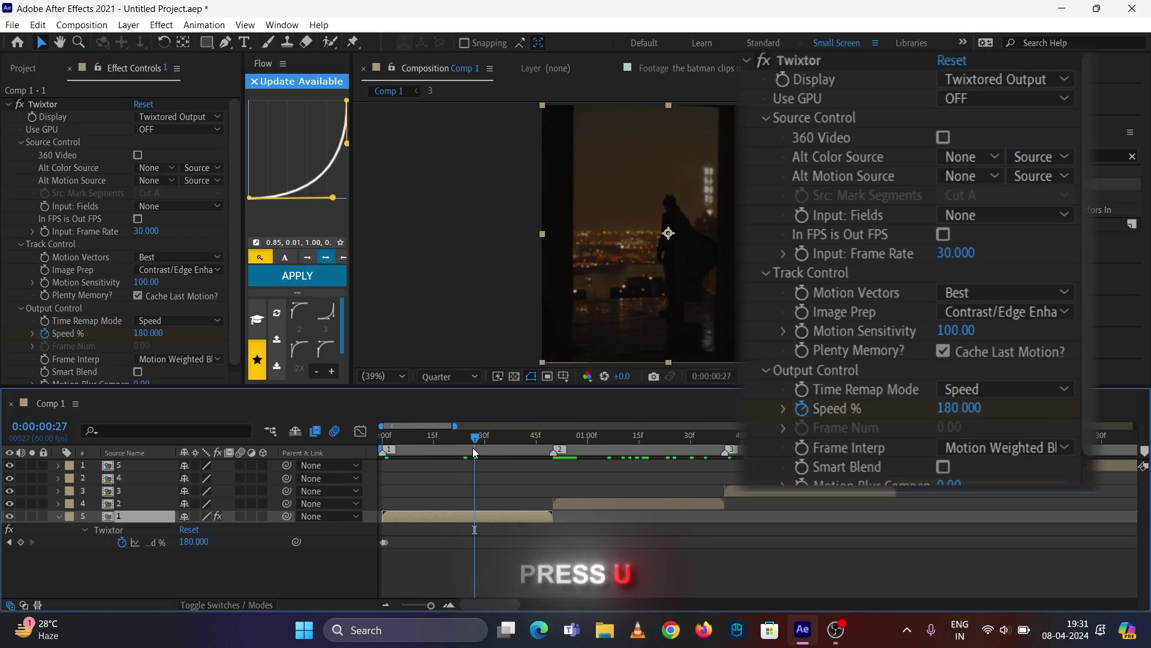
key(Page_Up)
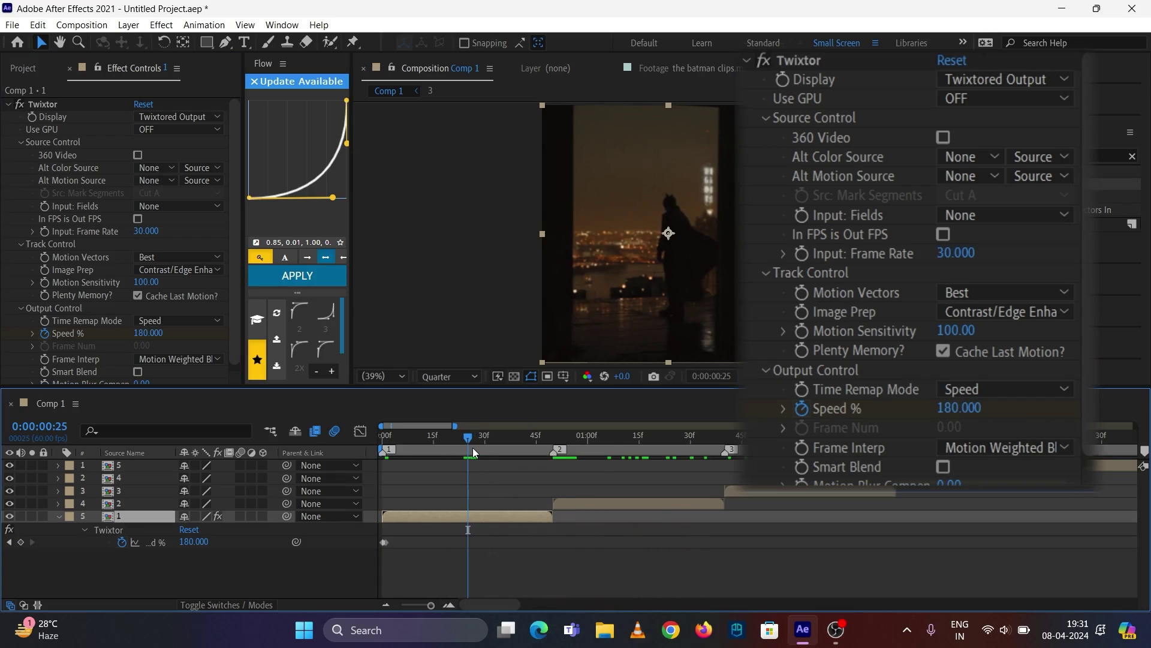
click(148, 334)
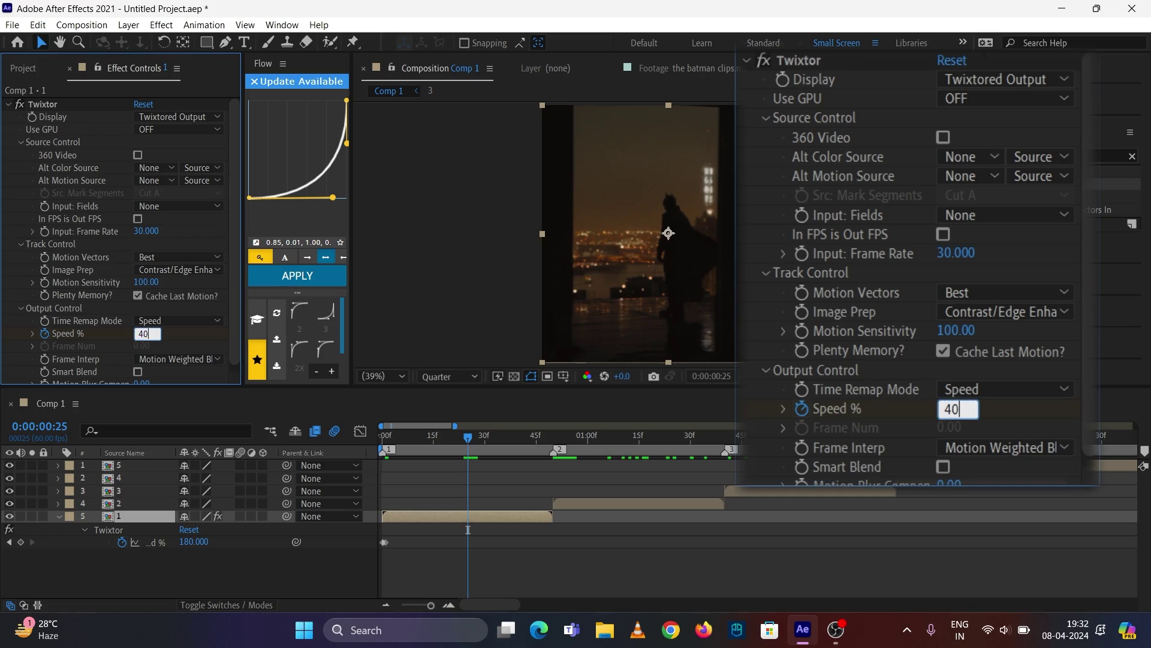
click(450, 605)
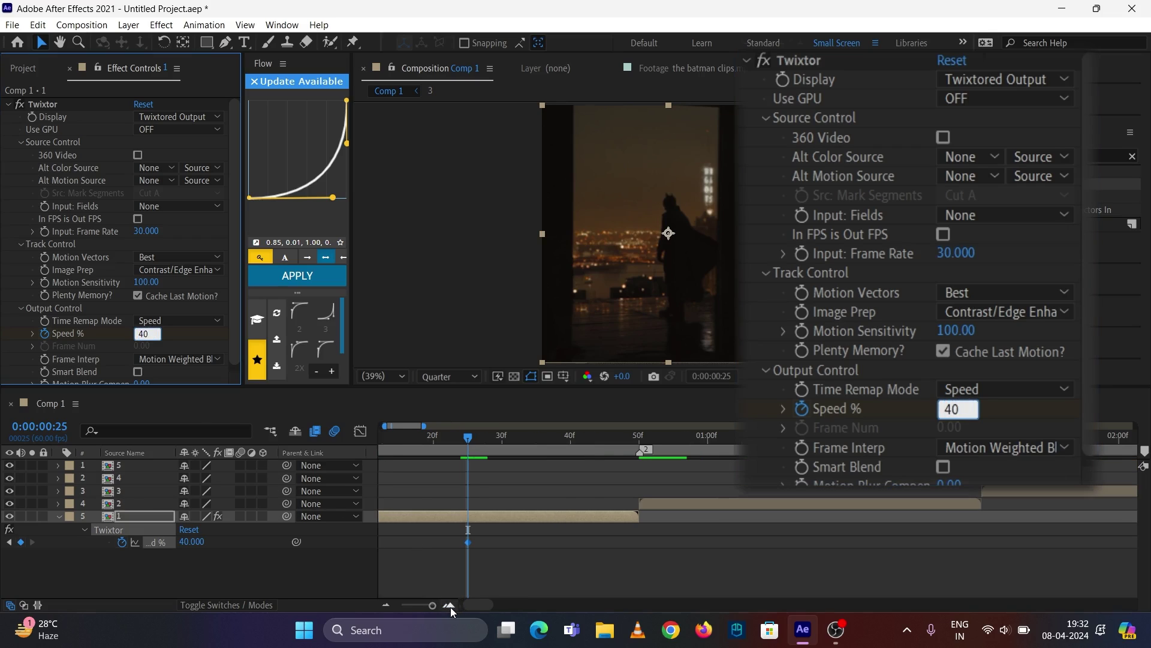
- Add a Speed % keyframe of 170 at the end of clip 1, frame 50
click(490, 581)
scroll(491, 581, left, 2)
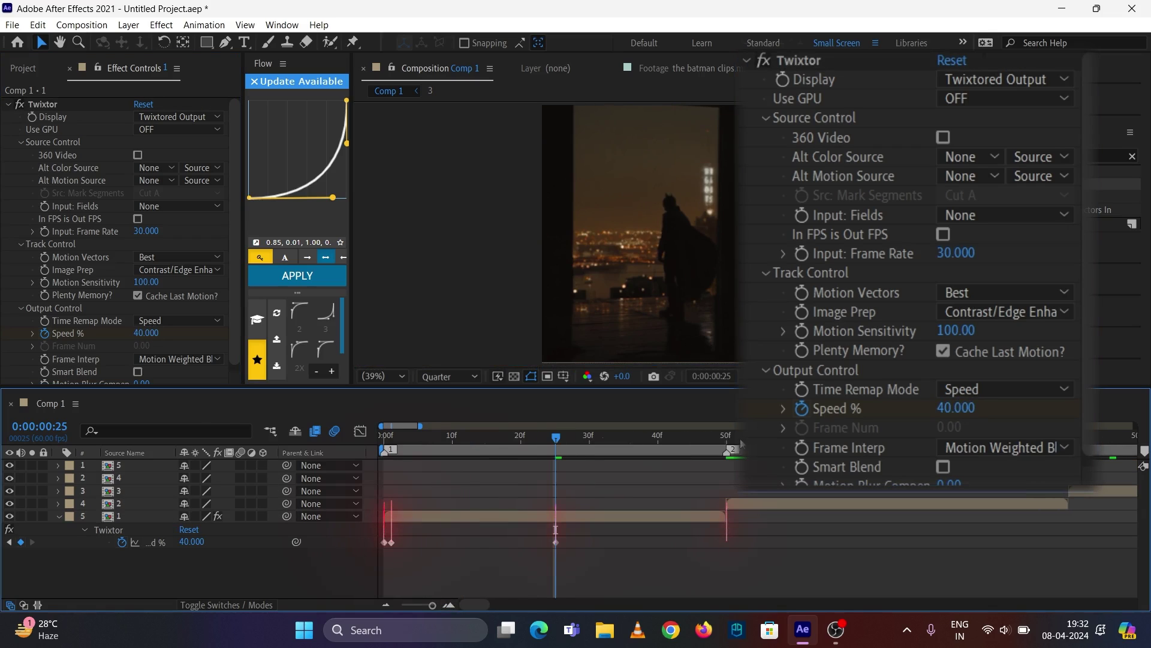
click(147, 333)
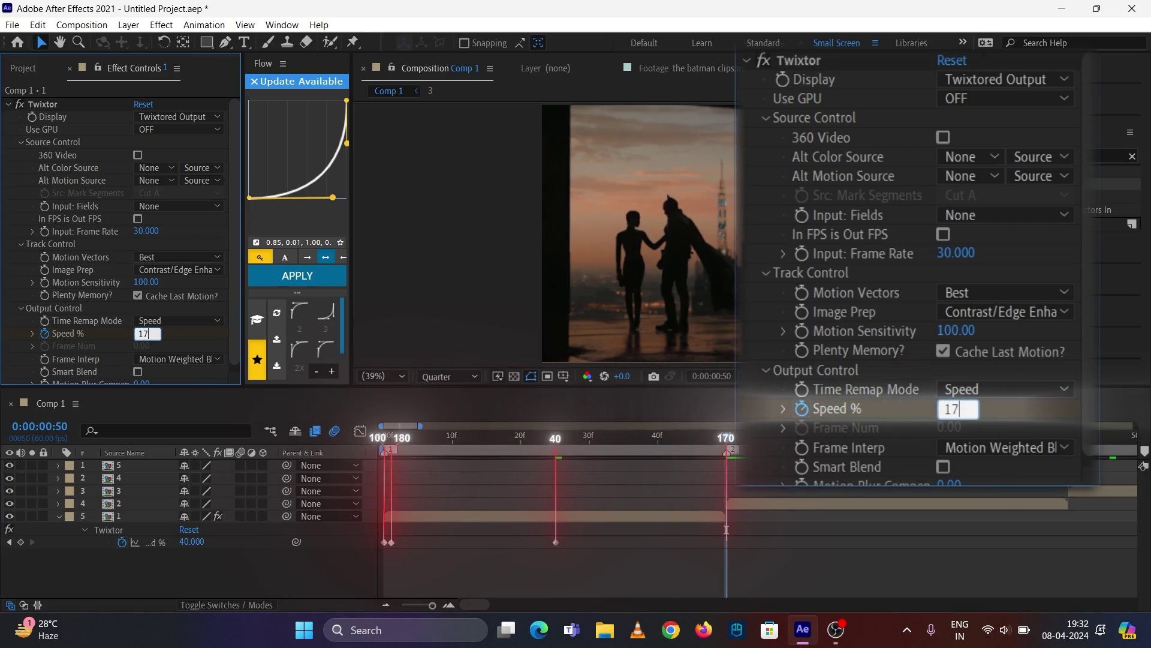
key(Return)
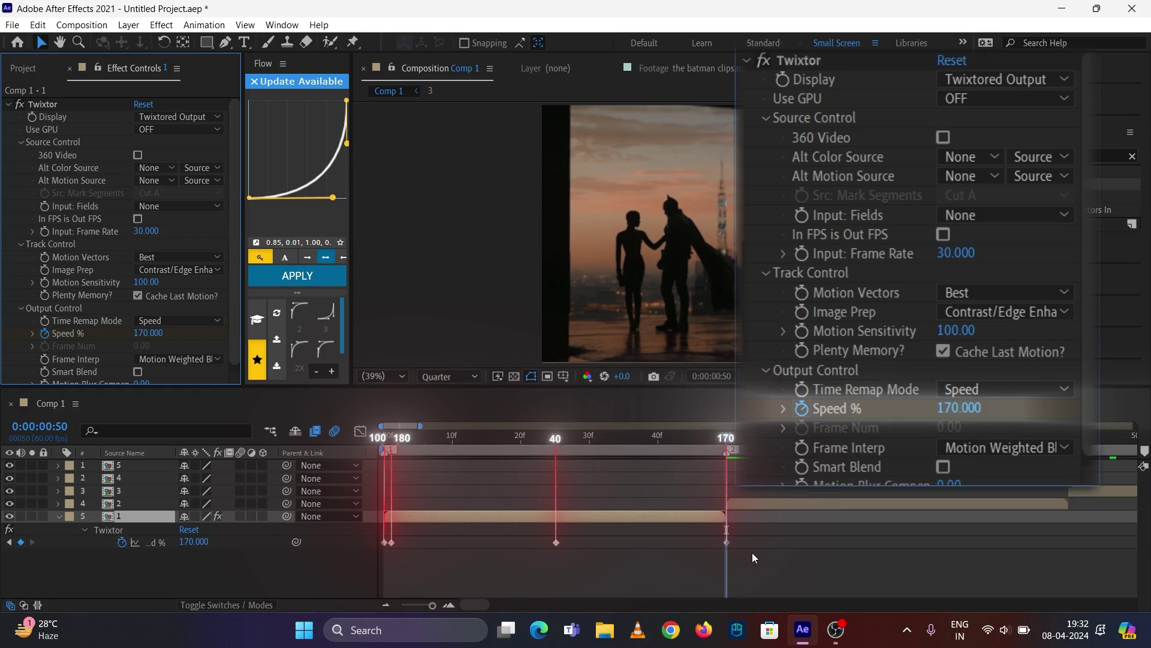
drag(753, 554, 362, 536)
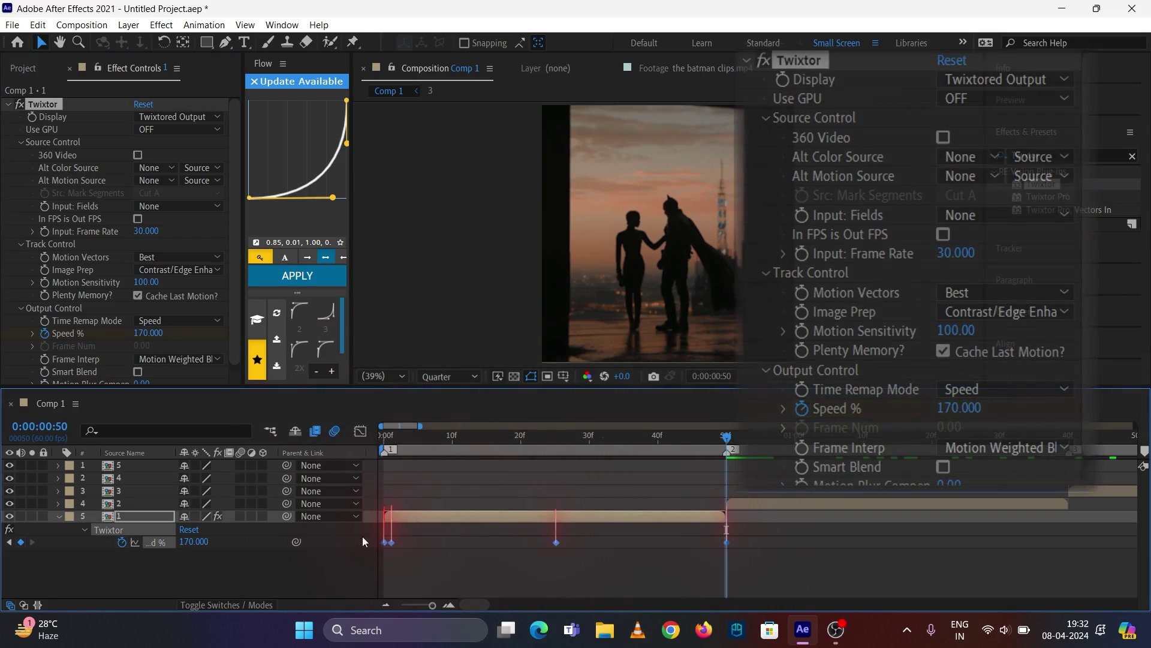
click(574, 575)
drag(556, 542, 563, 542)
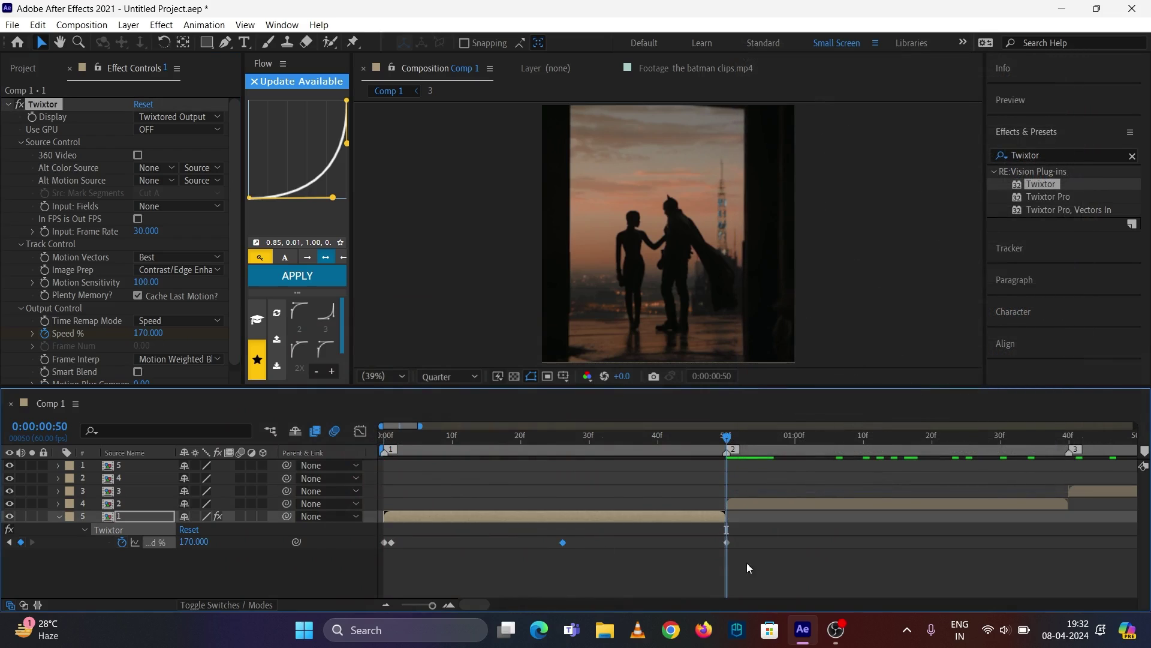
drag(780, 565, 366, 525)
click(605, 568)
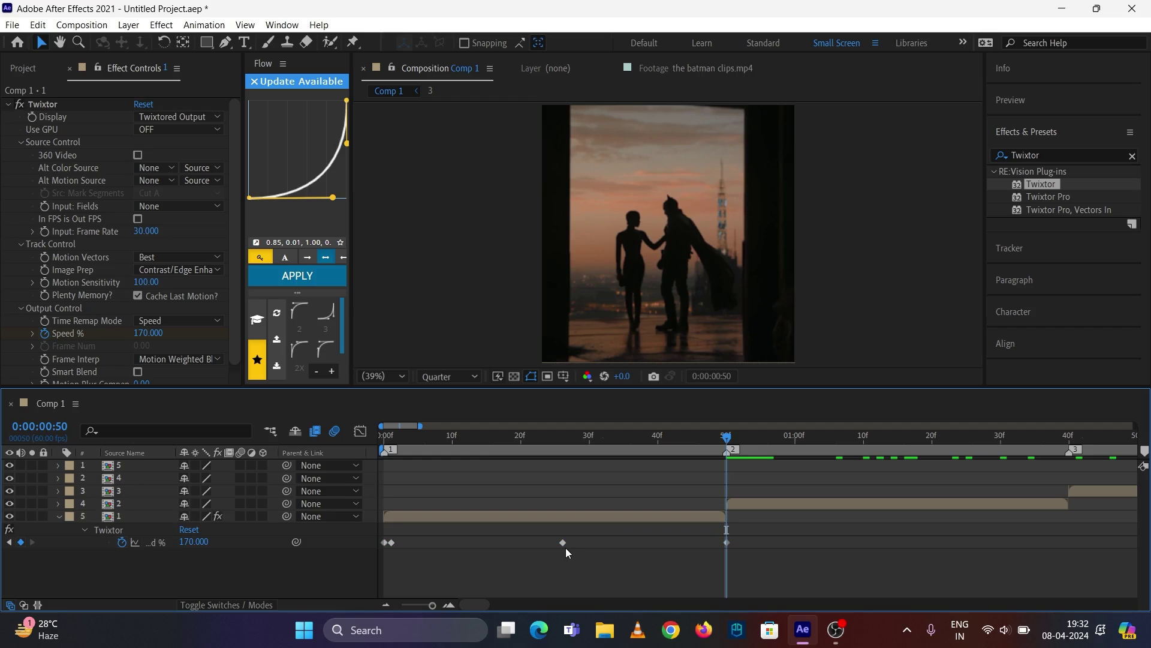
drag(565, 548, 558, 548)
click(605, 570)
- Apply Easy Ease to all four Speed % keyframes of clip 1
drag(760, 567, 321, 534)
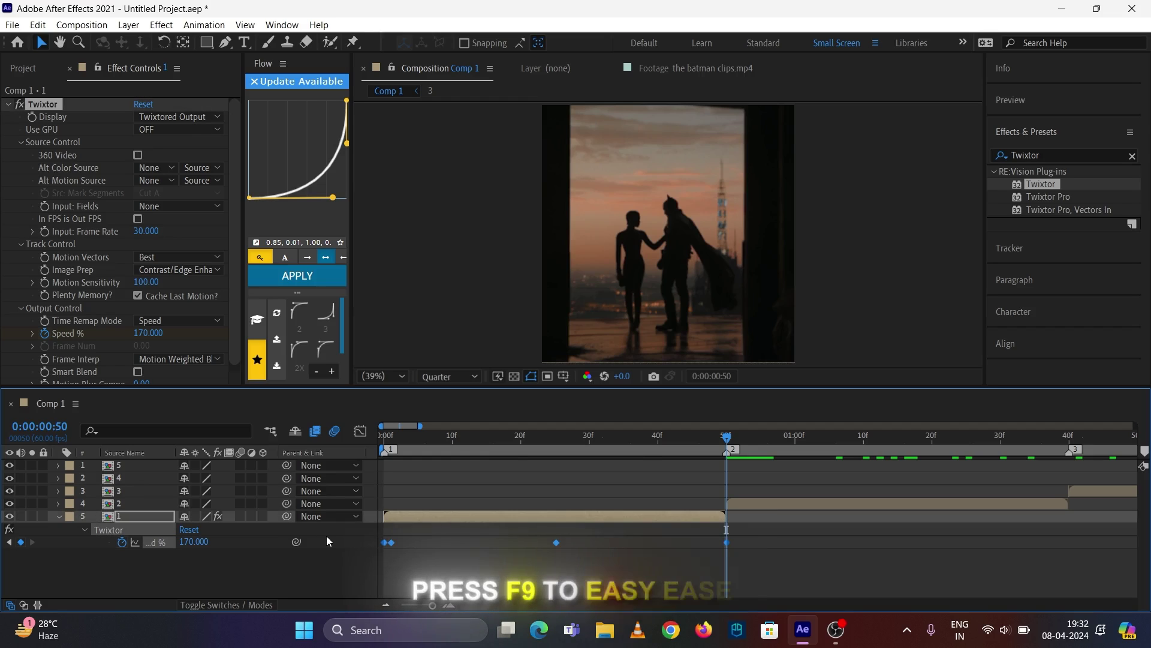
key(F9)
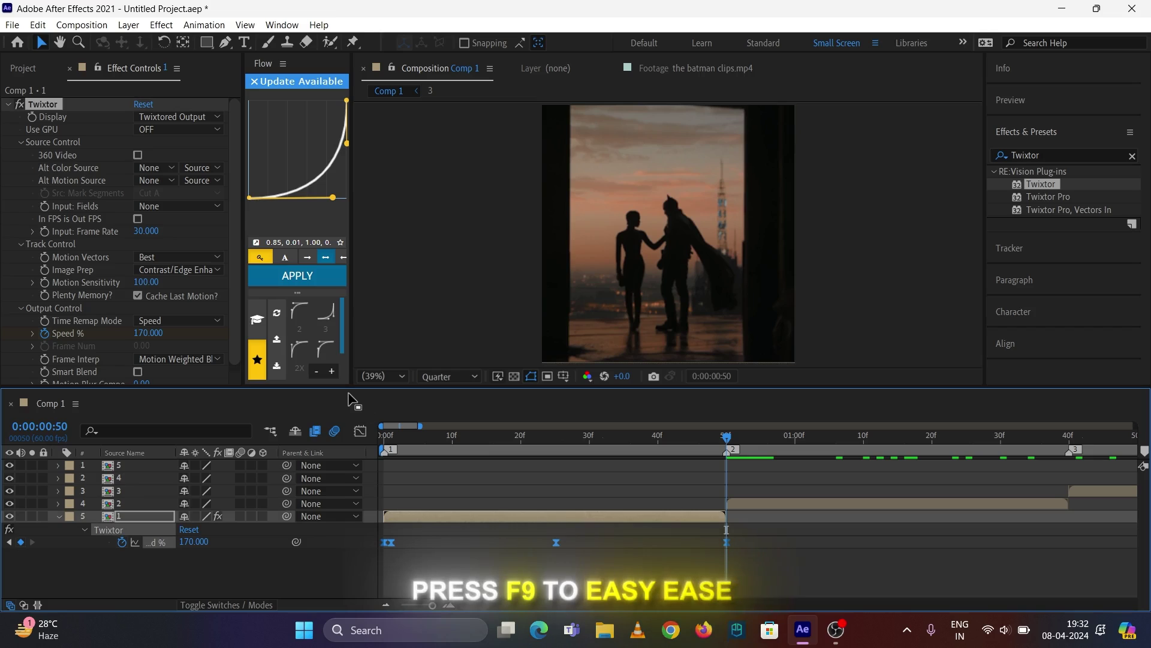
- Shape the Speed % graph into a steep-sided U-curve with a long flat low around frame 25, and preview the clip
click(360, 431)
drag(793, 525, 672, 475)
drag(476, 479, 379, 459)
drag(446, 468, 372, 557)
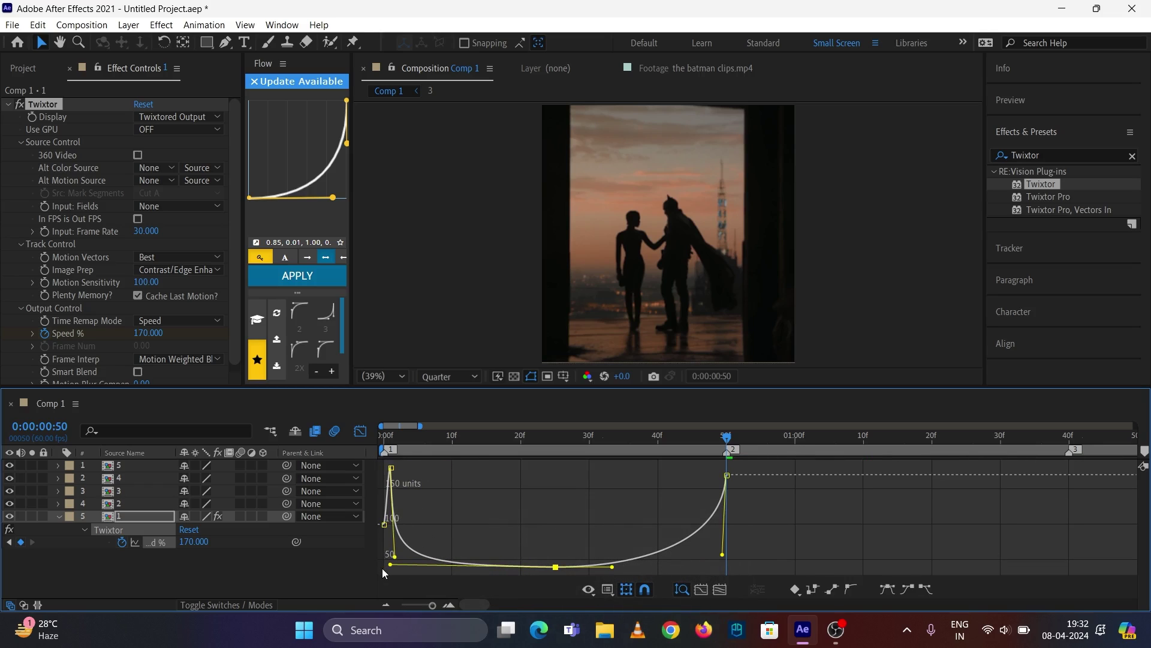
drag(427, 454, 384, 460)
key(space)
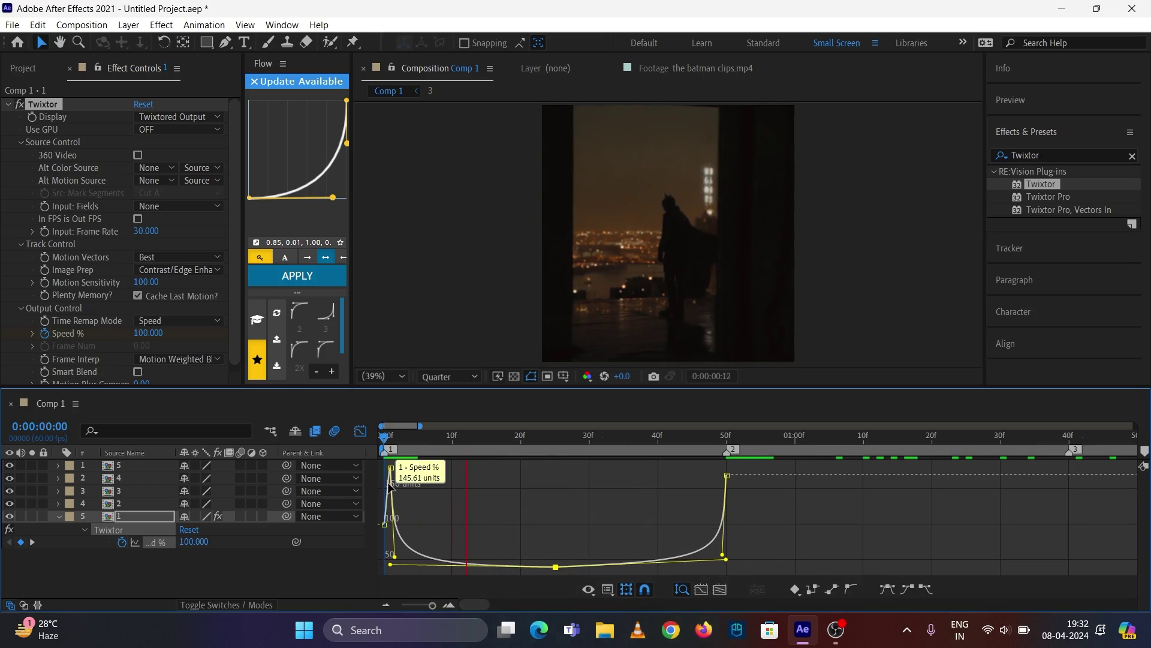
key(u)
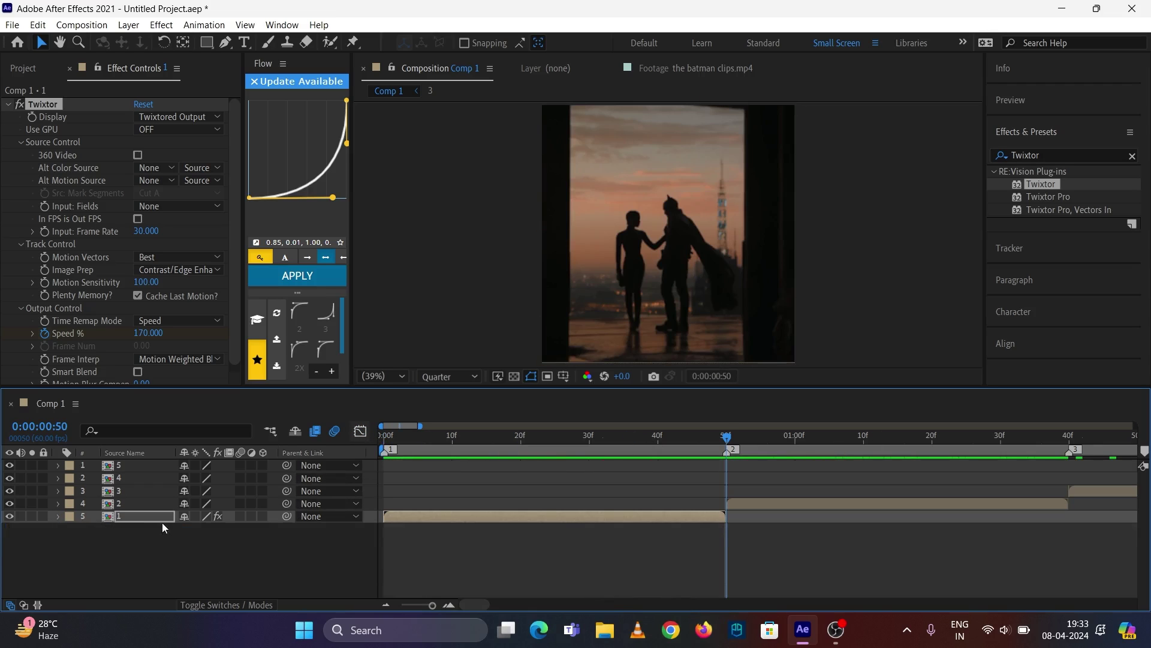
- Copy the keyframed Twixtor effect from clip 1, paste it onto clip 2 at frame 50, and reveal clip 2's keyframes
click(153, 517)
click(56, 104)
scroll(718, 502, right, 3)
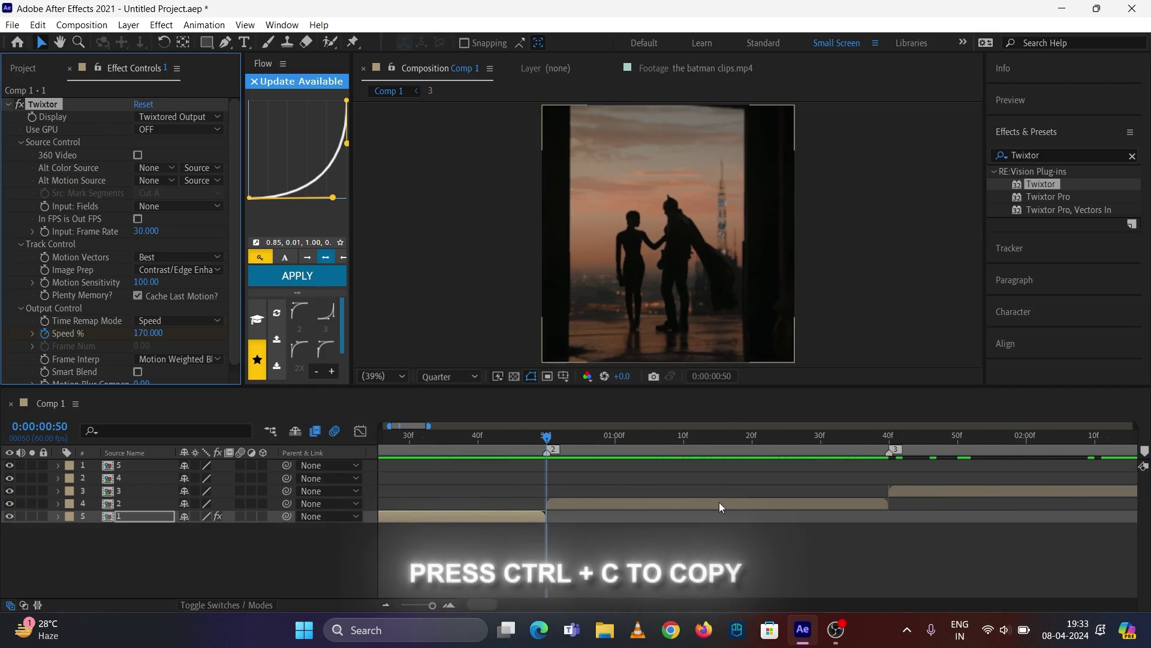
click(718, 502)
key(ctrl+v)
key(u)
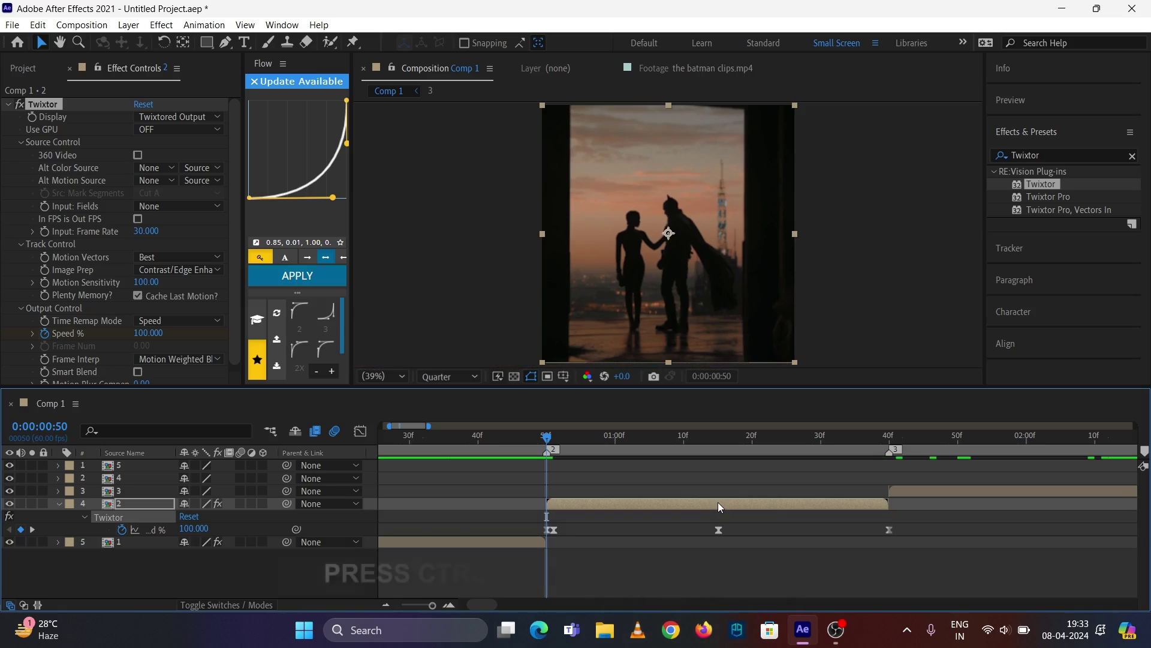
- Paste the Twixtor effect onto clip 3 at its start, 0:00:01:40, and collapse clip 2's properties
drag(547, 438, 889, 438)
scroll(836, 481, right, 3)
click(816, 489)
key(ctrl+v)
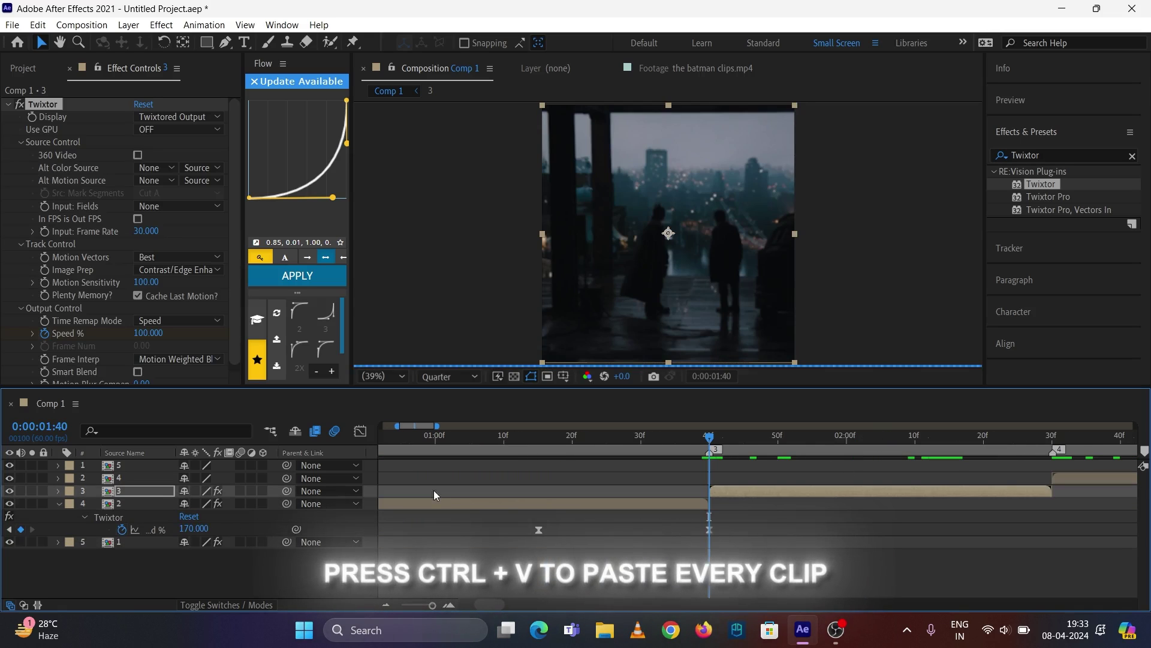
click(58, 504)
- Paste the Twixtor effect onto clip 4 with the time set to its start, 0:00:02:30
scroll(785, 480, right, 3)
click(785, 437)
click(797, 476)
key(ctrl+v)
- Paste the Twixtor effect onto clip 5 at its start, 0:00:03:20, and return to frame 0
scroll(797, 473, right, 3)
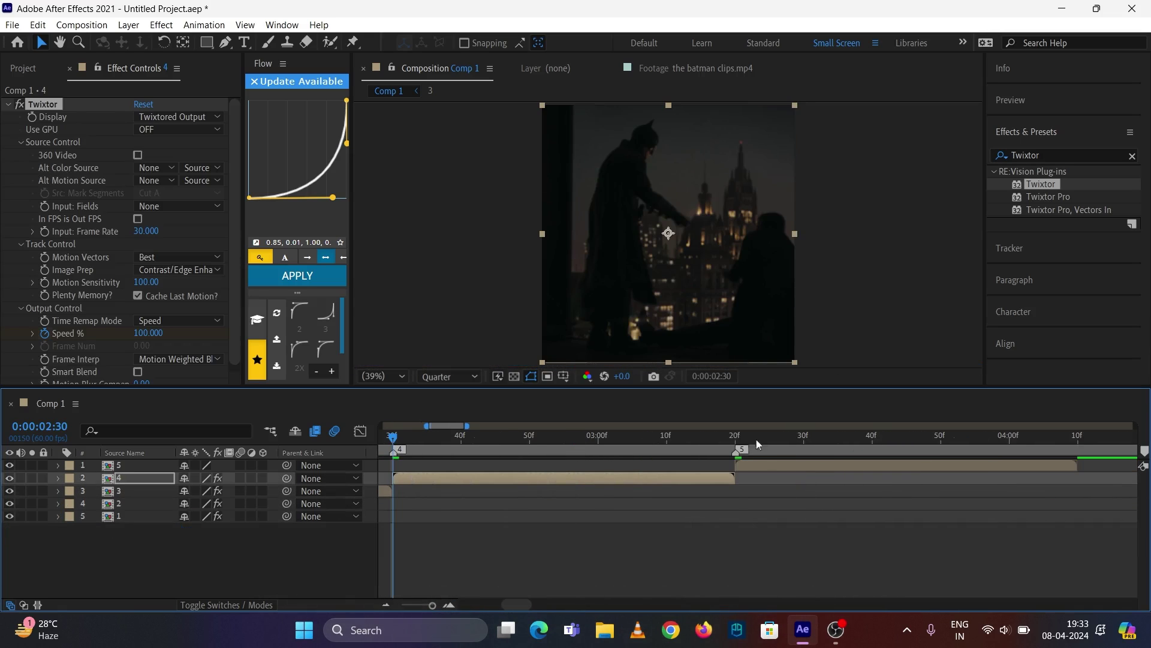
click(735, 439)
click(748, 468)
key(ctrl+v)
scroll(672, 462, left, 8)
click(467, 438)
key(Home)
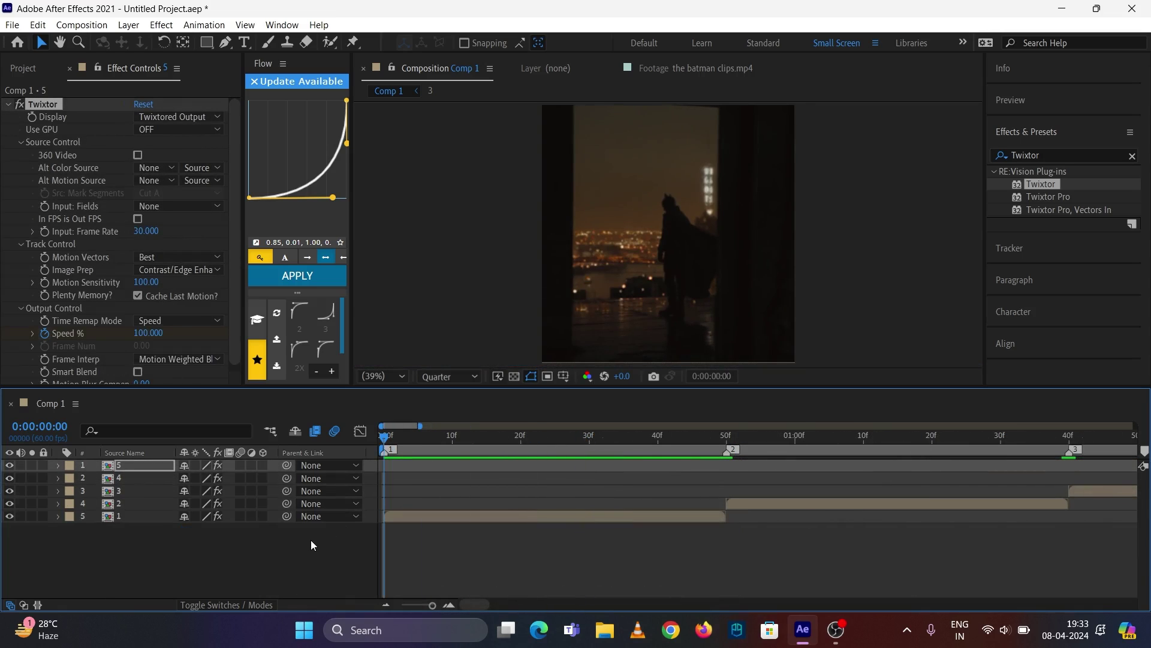
- Create an adjustment layer and place it directly above clip 1 in the layer stack
click(310, 563)
right_click(309, 563)
mouse_move(444, 391)
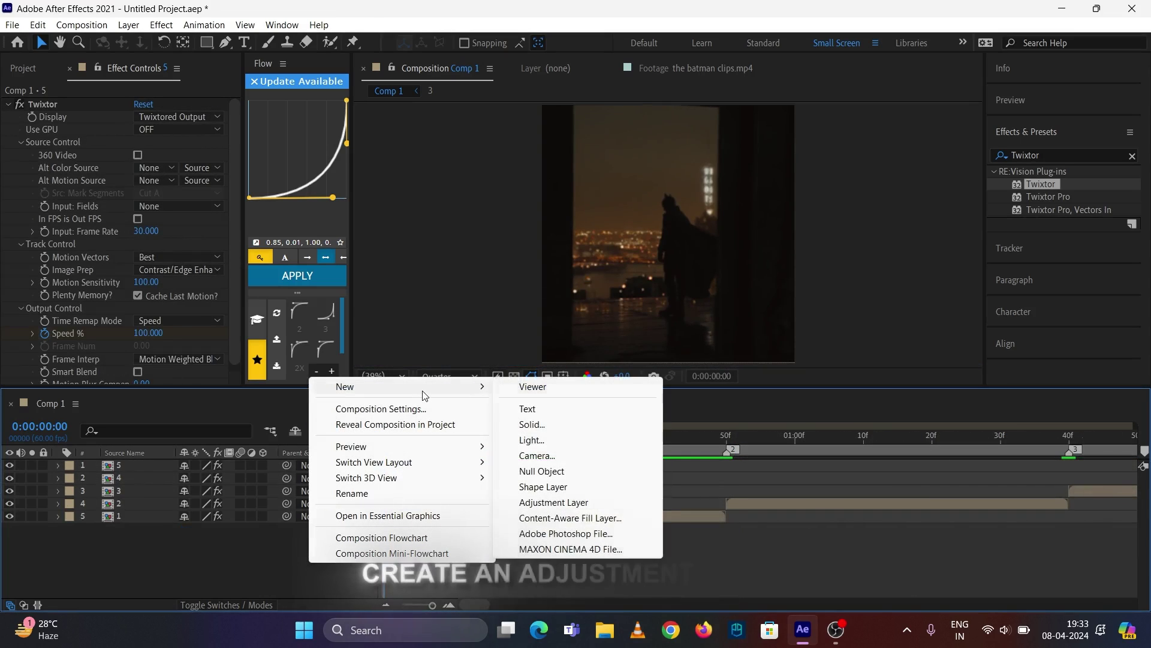
click(568, 501)
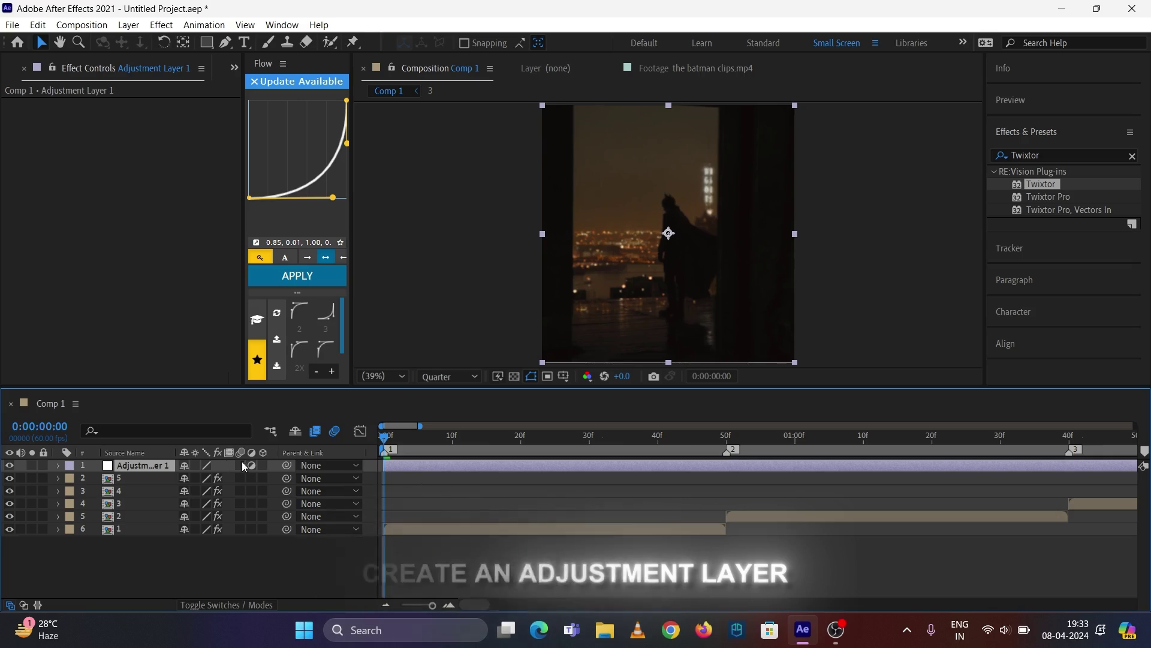
drag(136, 464, 132, 522)
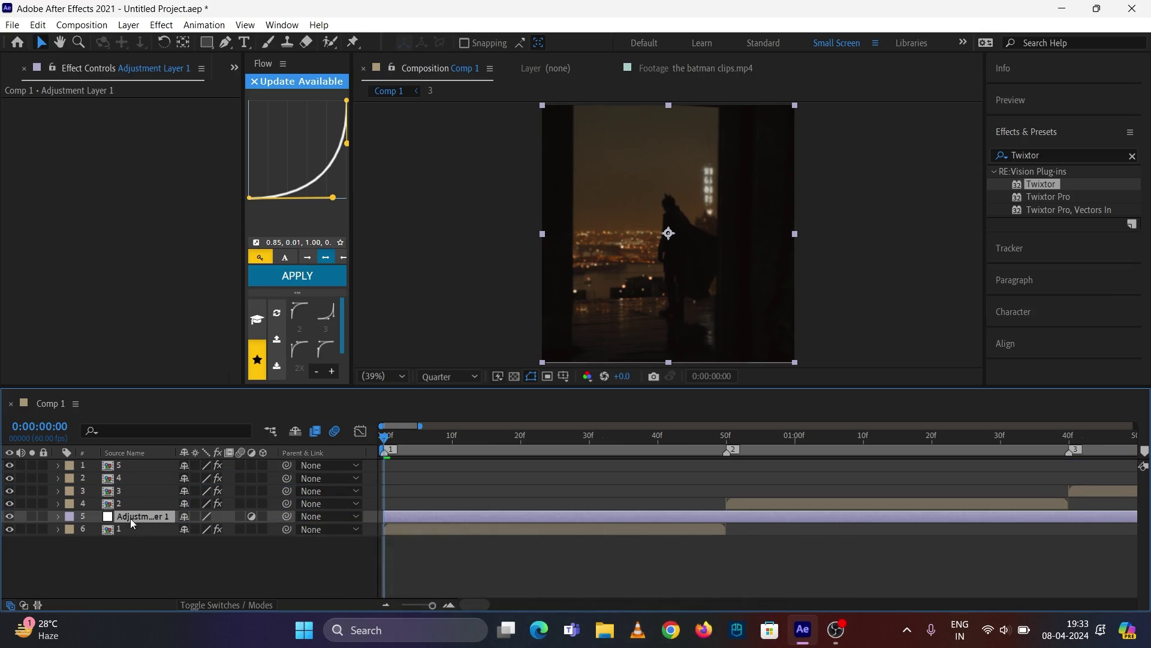
- Split the adjustment layer at frame 50, delete the part beyond clip 1, and return to frame 0
click(730, 444)
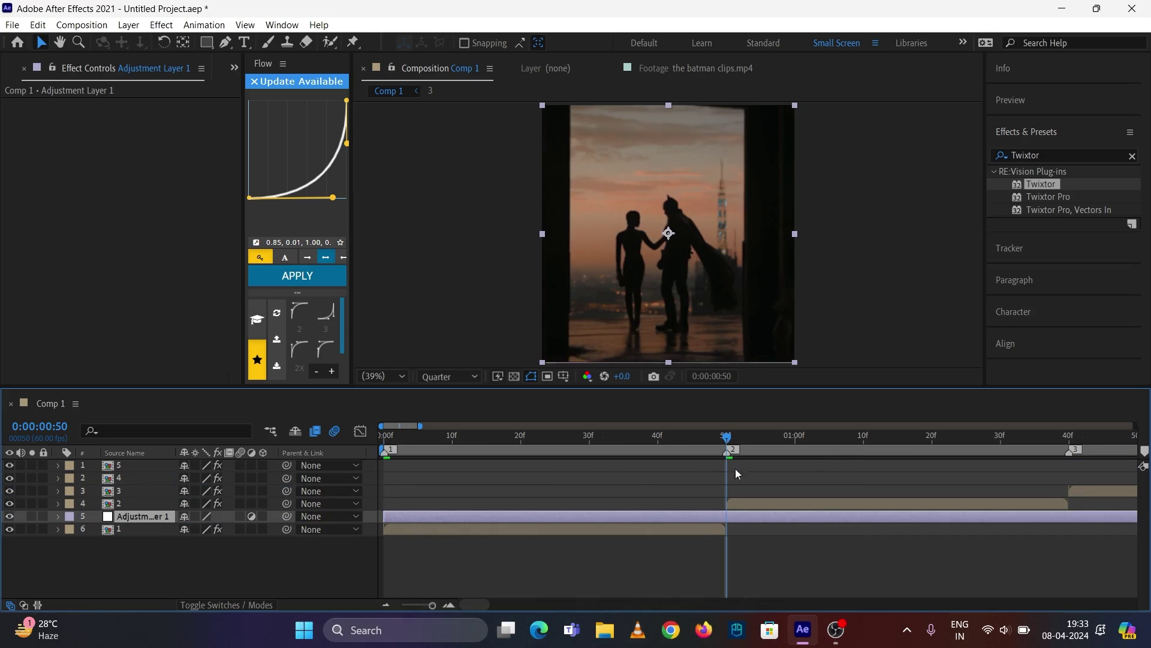
key(ctrl+shift+d)
key(Delete)
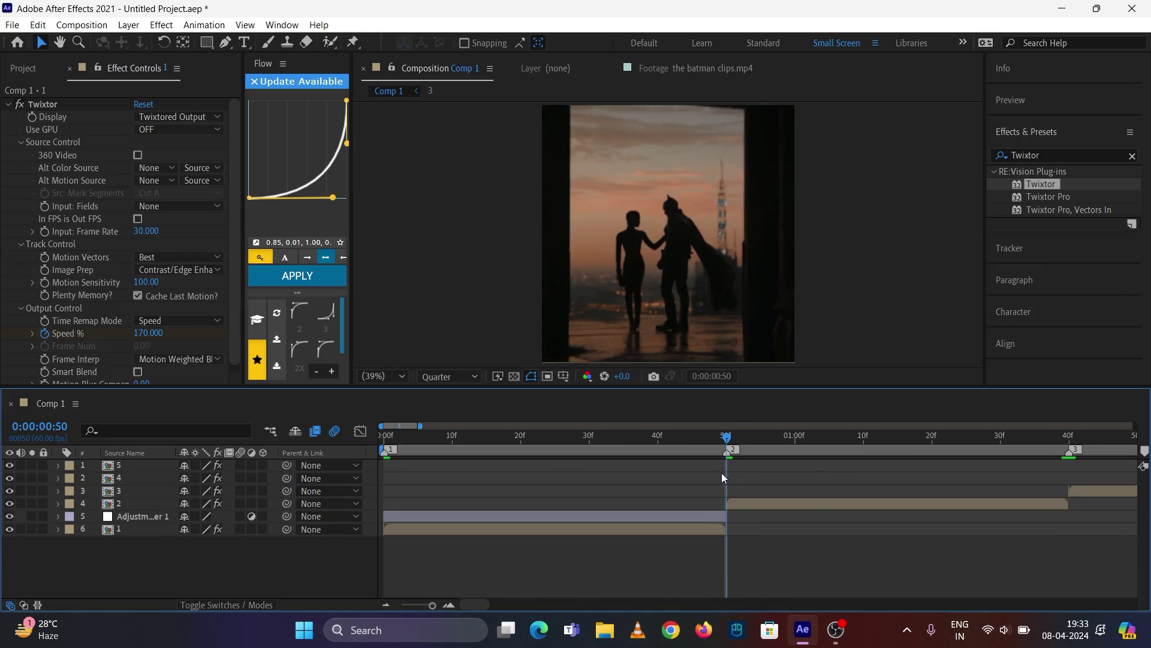
drag(640, 459, 420, 483)
drag(434, 440, 359, 443)
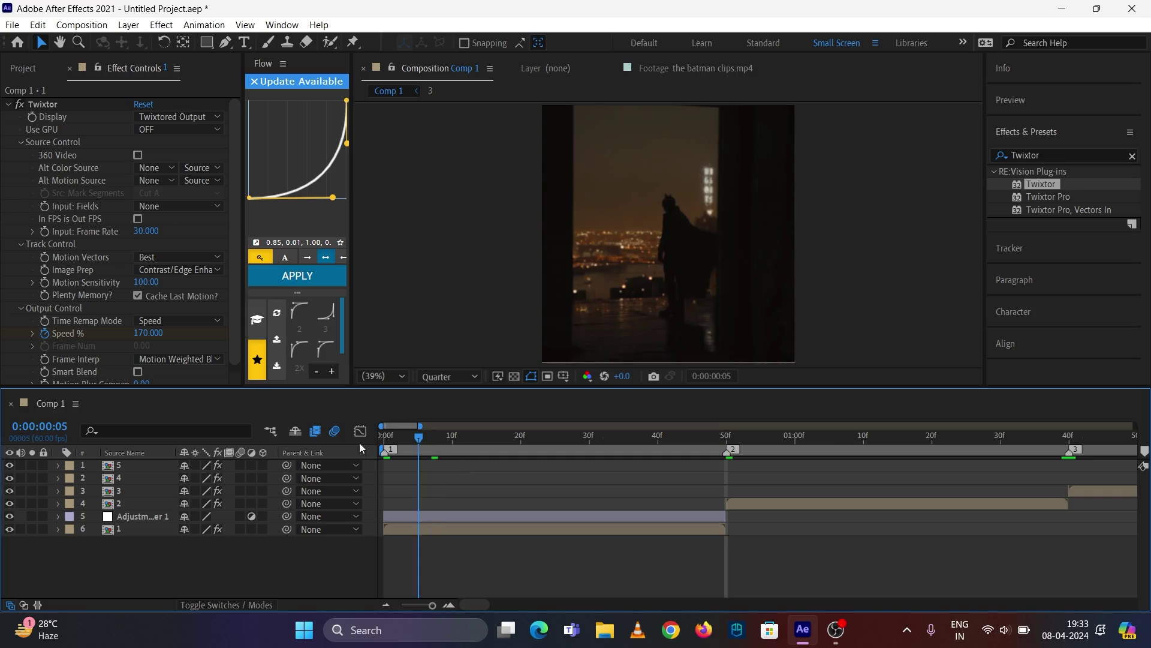
- Search the effects for S_B and apply S_BlurMoCurves to the adjustment layer over clip 1
click(433, 520)
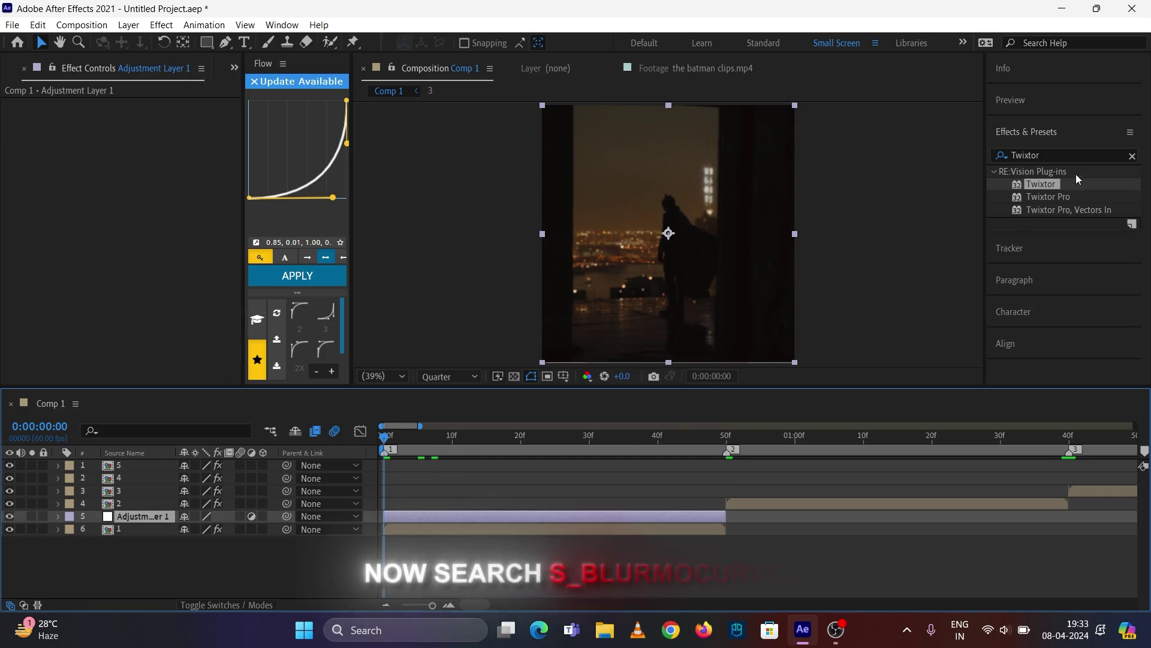
click(1061, 155)
text(S)
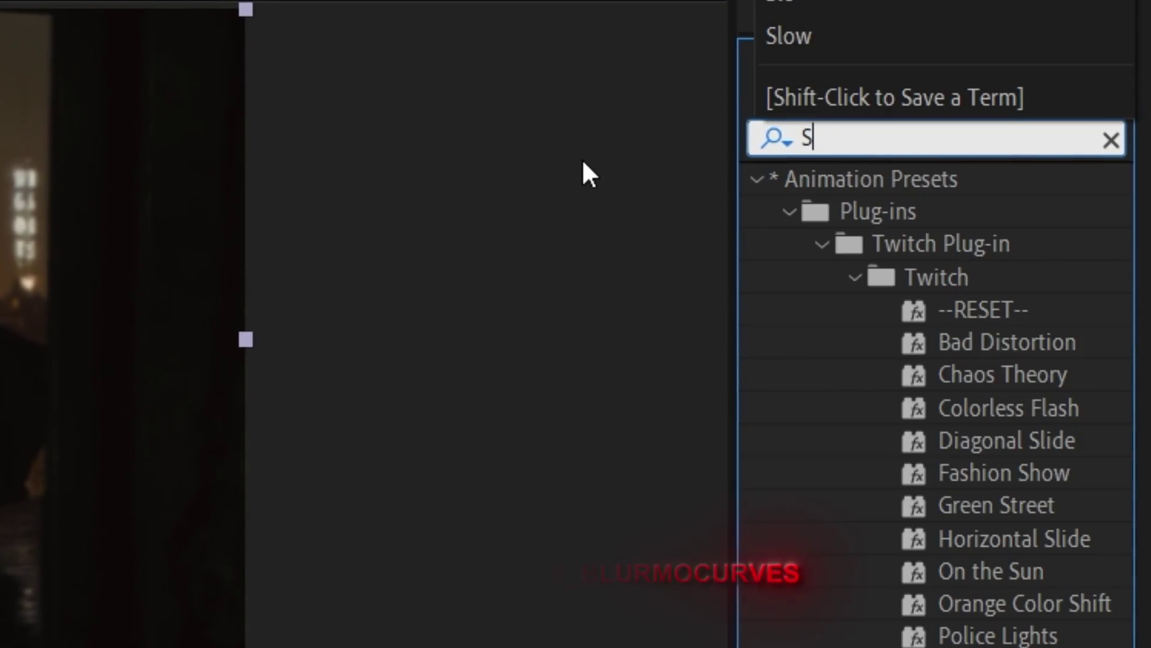
text(_B)
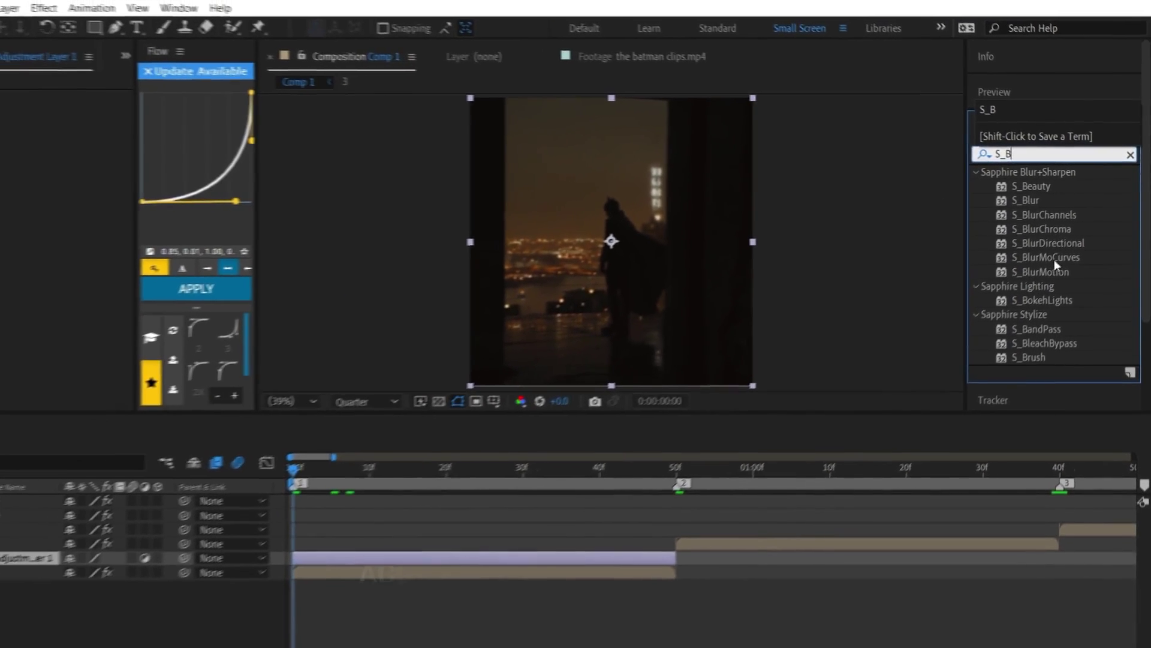
drag(939, 375, 566, 528)
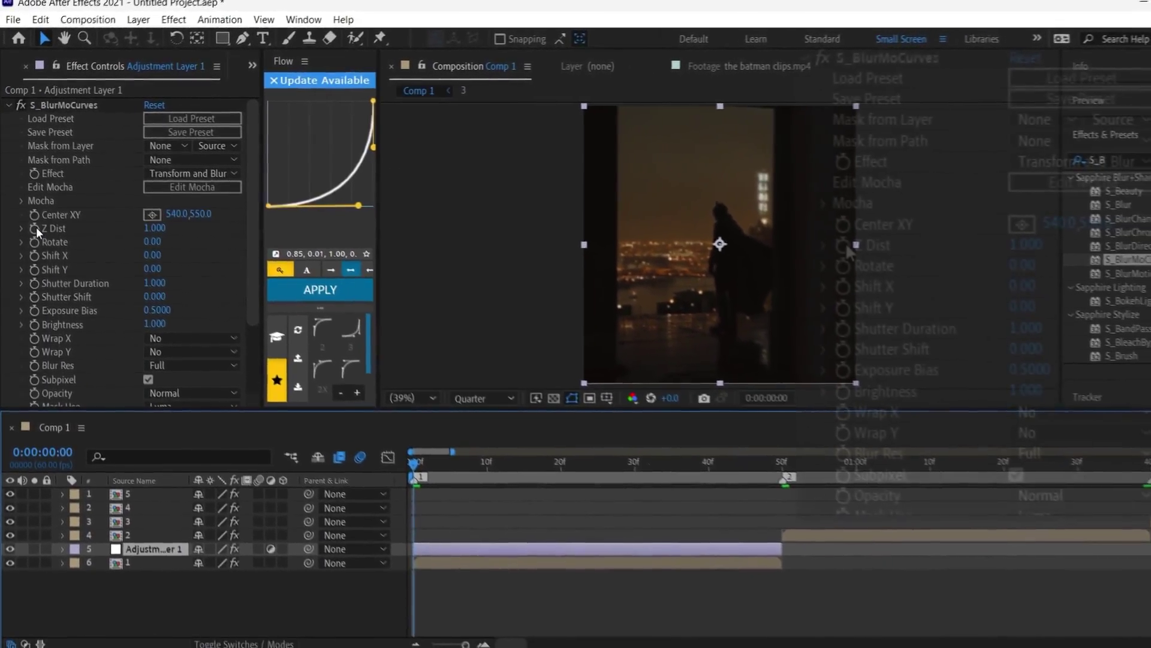
- Keyframe S_BlurMoCurves Z Dist at 1.000 on frame 0 and 0.85 on frame 50
click(35, 228)
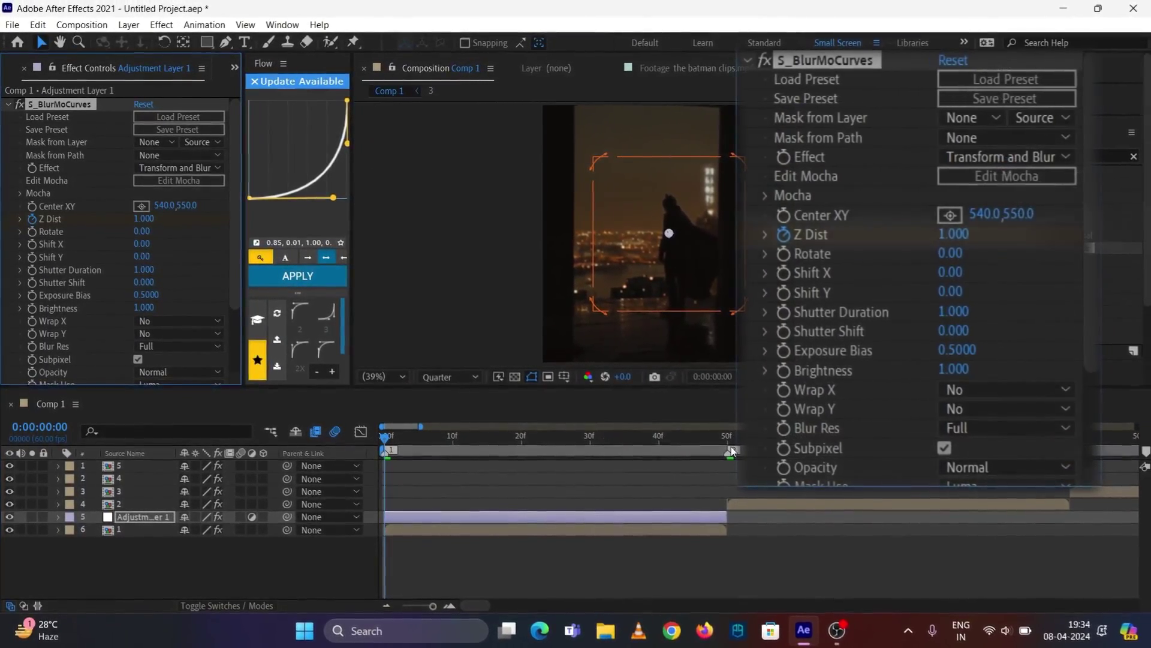
click(731, 450)
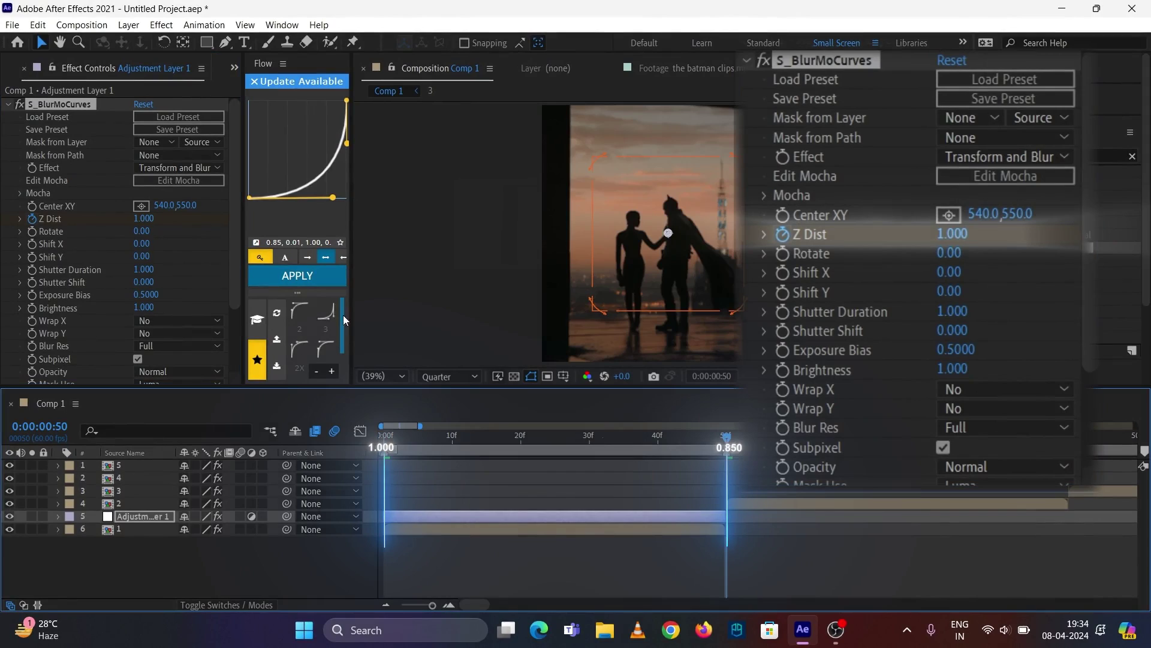
click(142, 220)
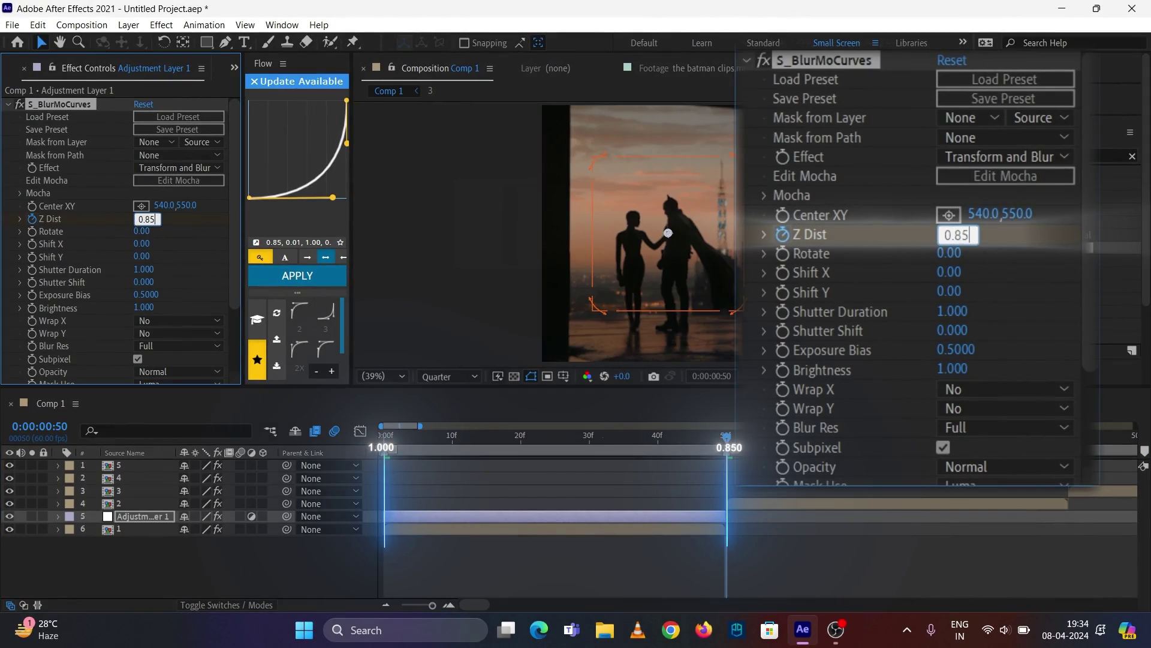
key(Return)
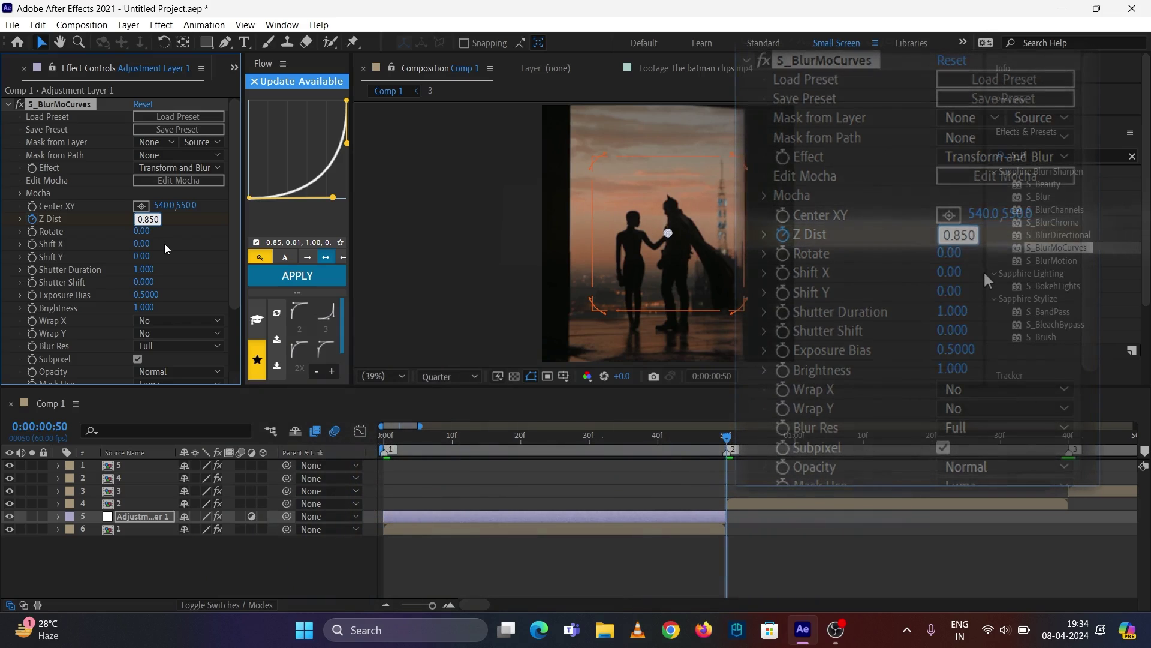
- Reveal the adjustment layer's Z Dist keyframes and apply Easy Ease to both
key(u)
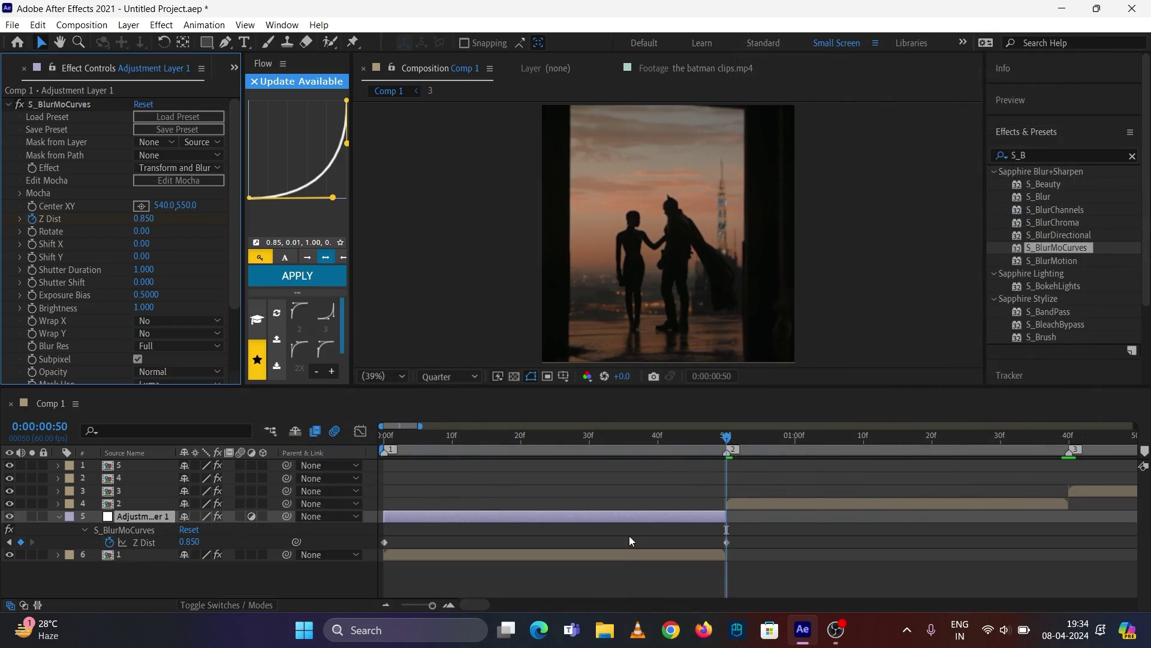
click(162, 542)
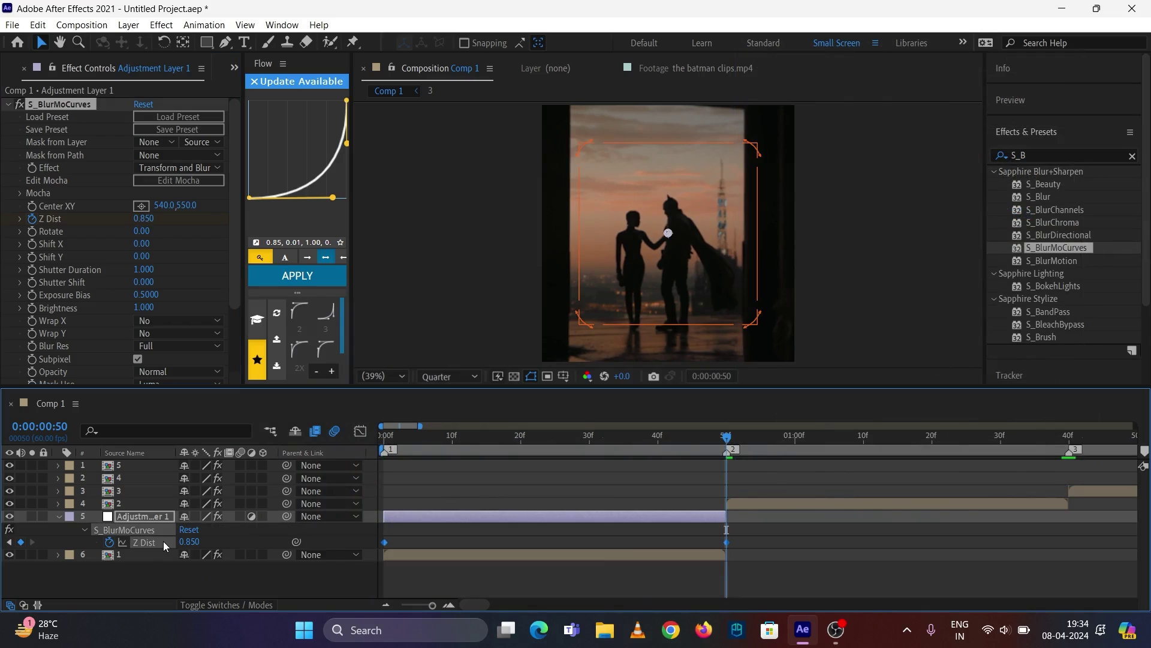
key(F9)
- Shape the Z Dist value graph to fall steeply at both ends with a gentle middle, and preview the zoom
click(361, 431)
drag(722, 582, 720, 580)
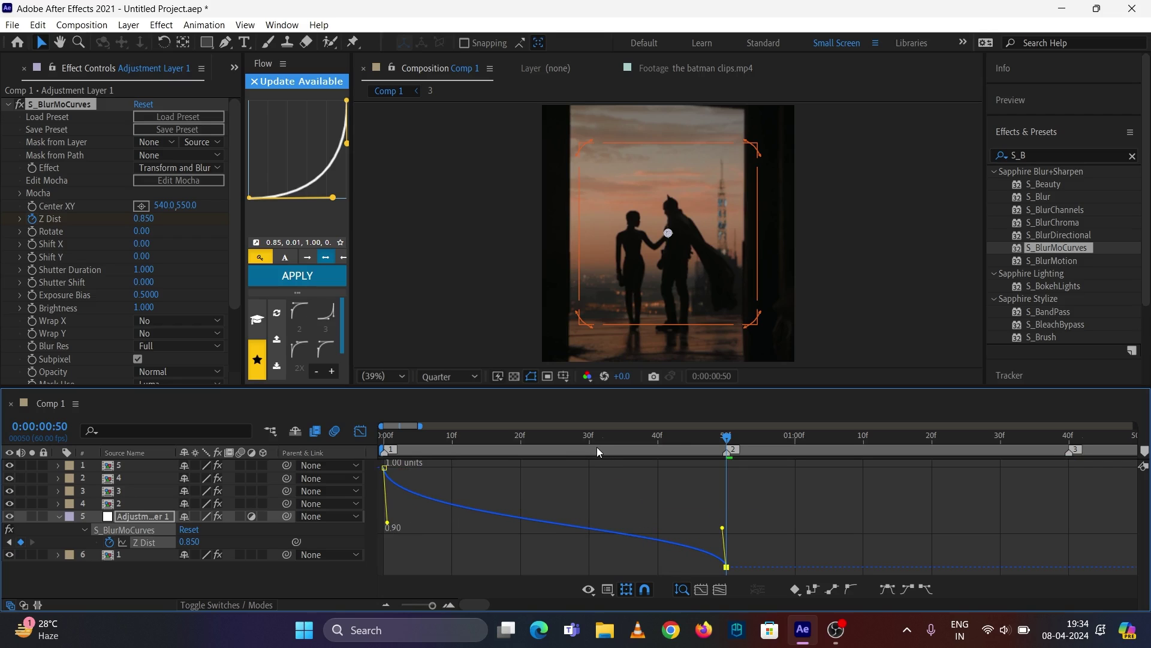
drag(599, 441, 352, 546)
key(space)
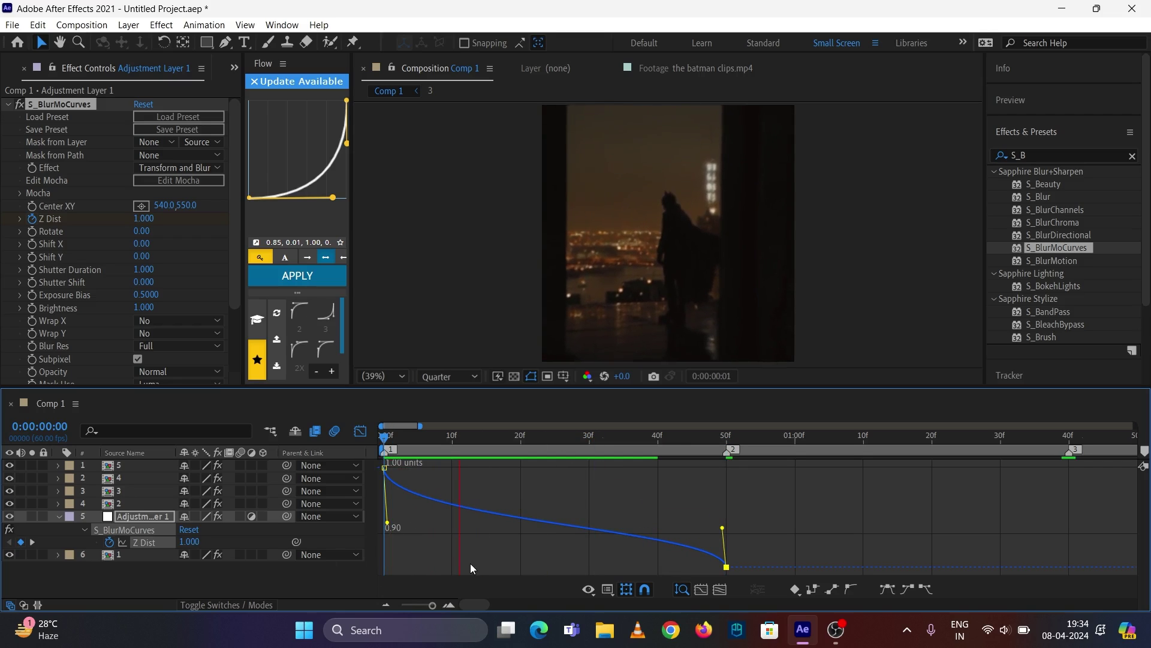
drag(747, 438, 303, 561)
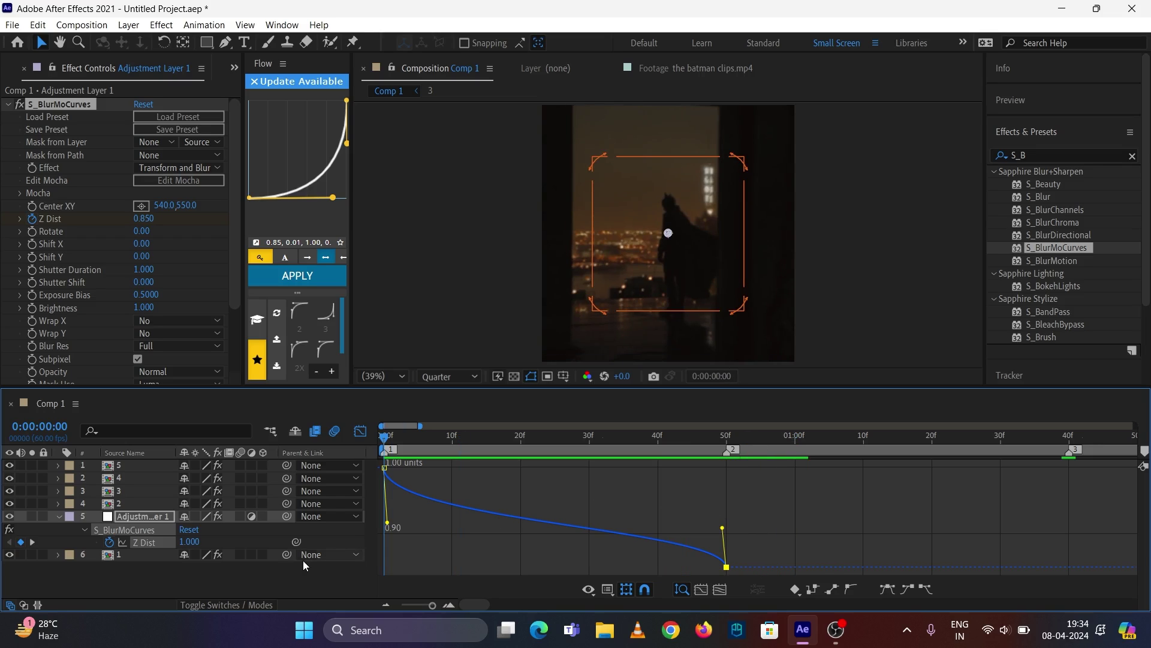
key(space)
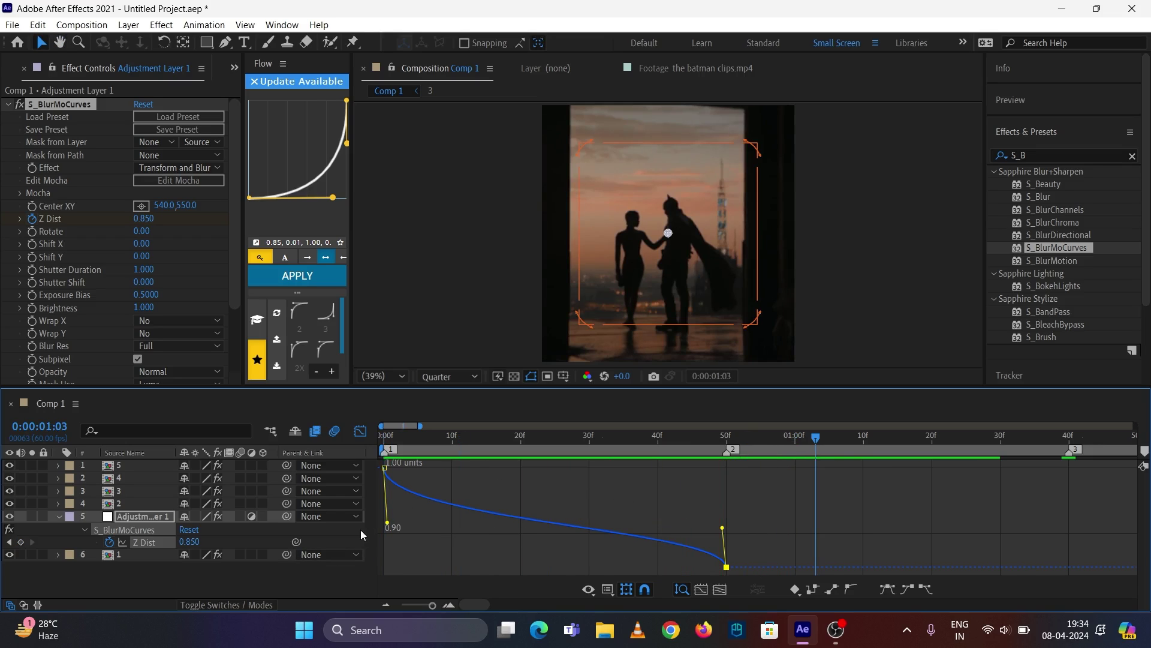
- Fine-tune the Z Dist curve's handles, replay the transition from clip 1 to clip 2, and close the graph editor
drag(387, 524, 387, 517)
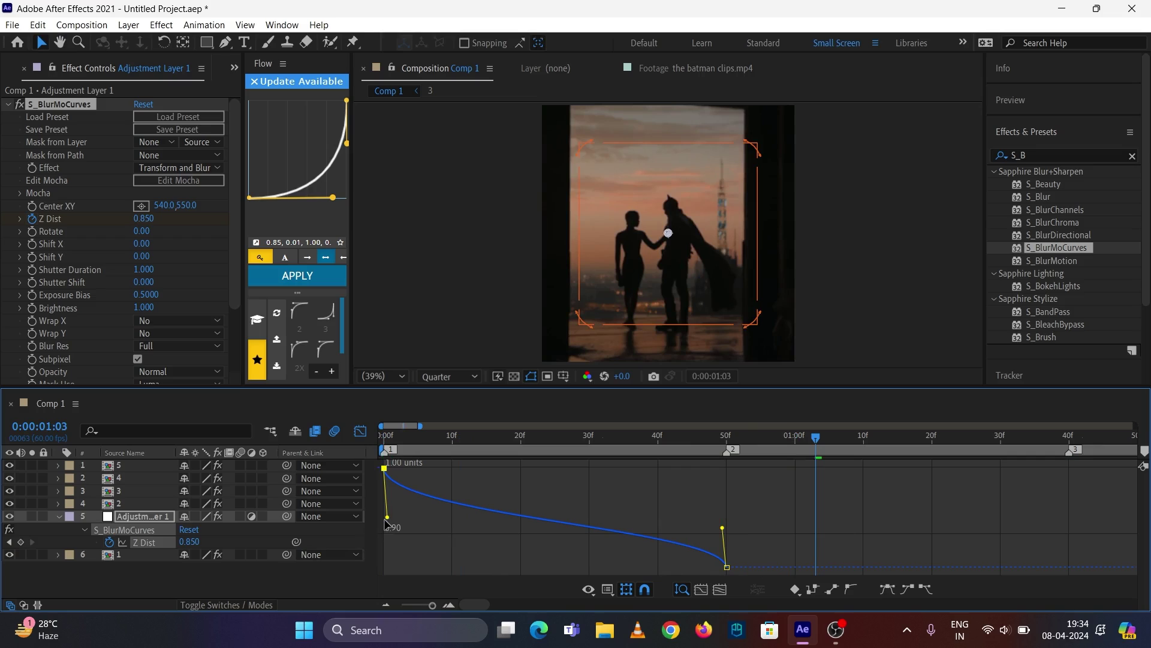
key(space)
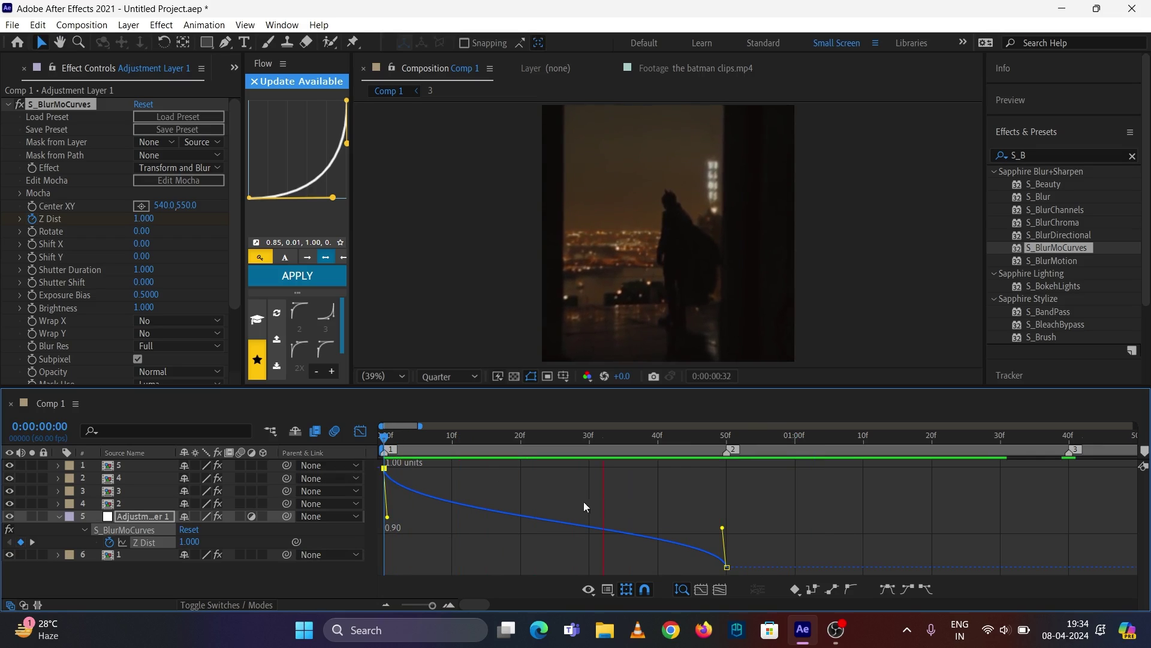
key(space)
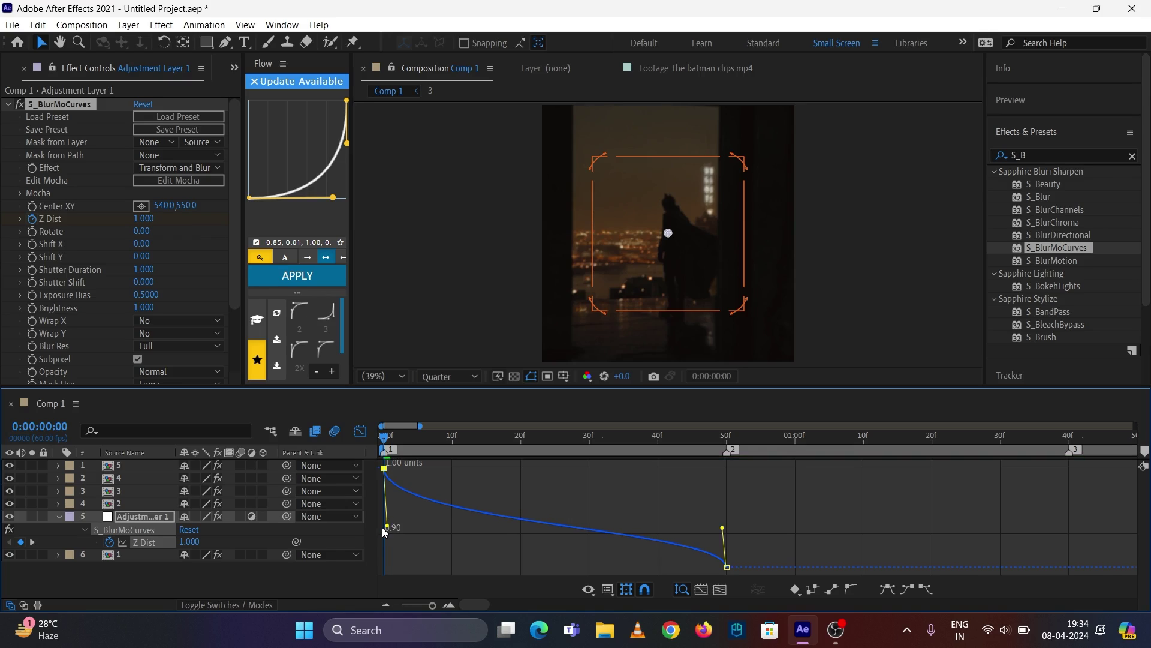
click(722, 529)
key(space)
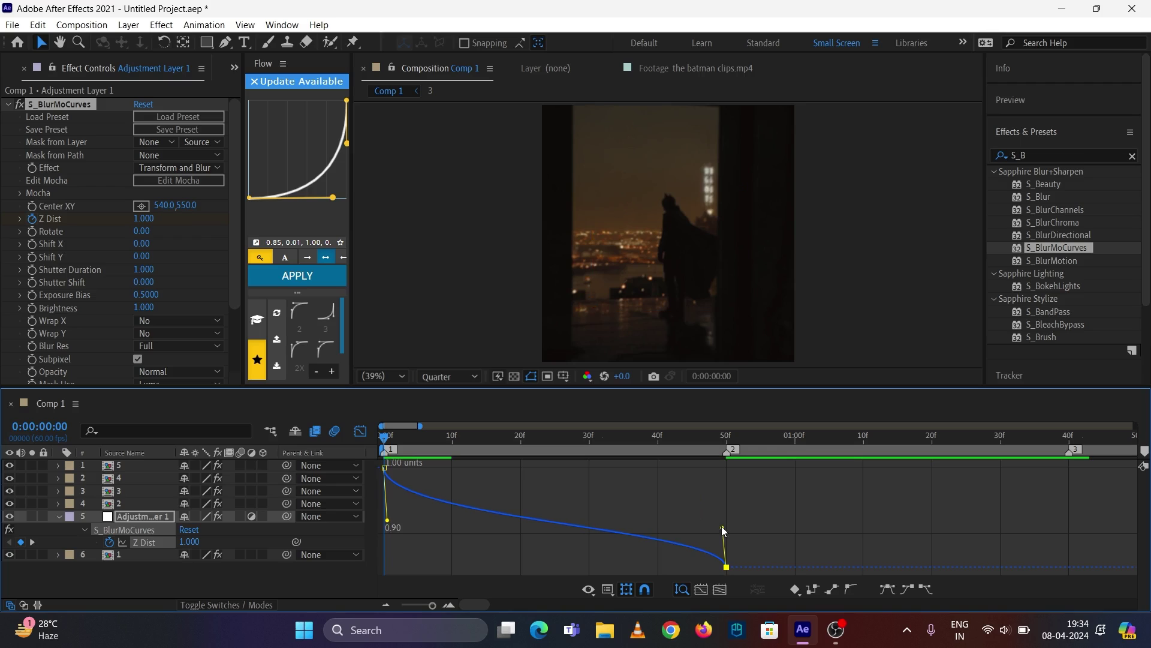
click(360, 431)
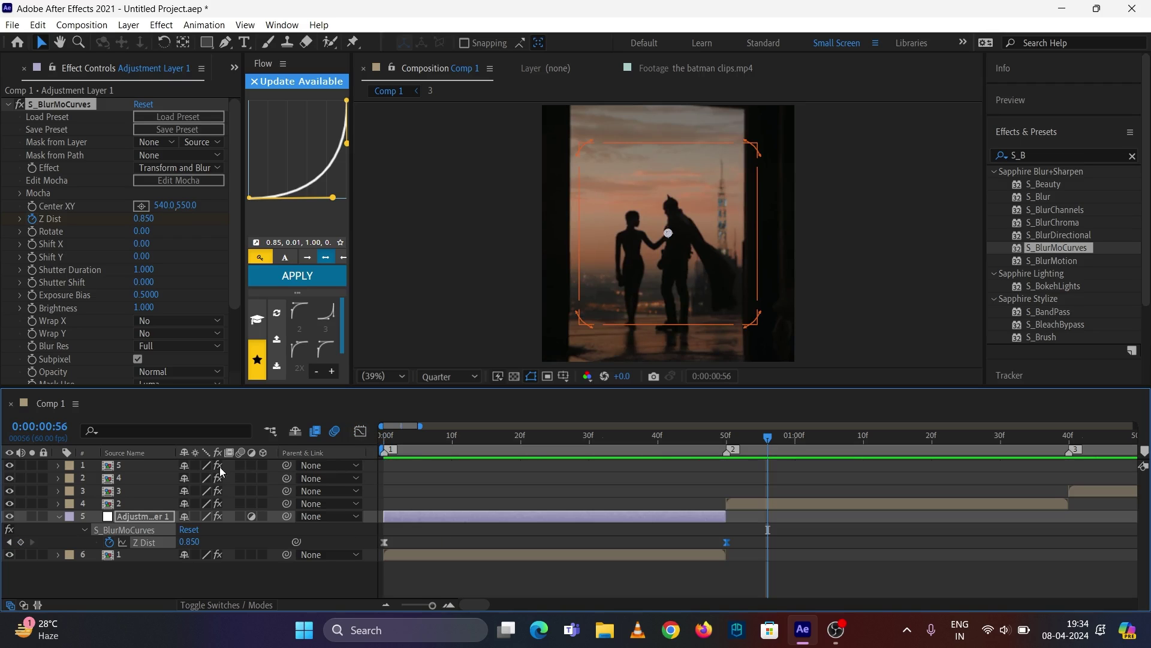